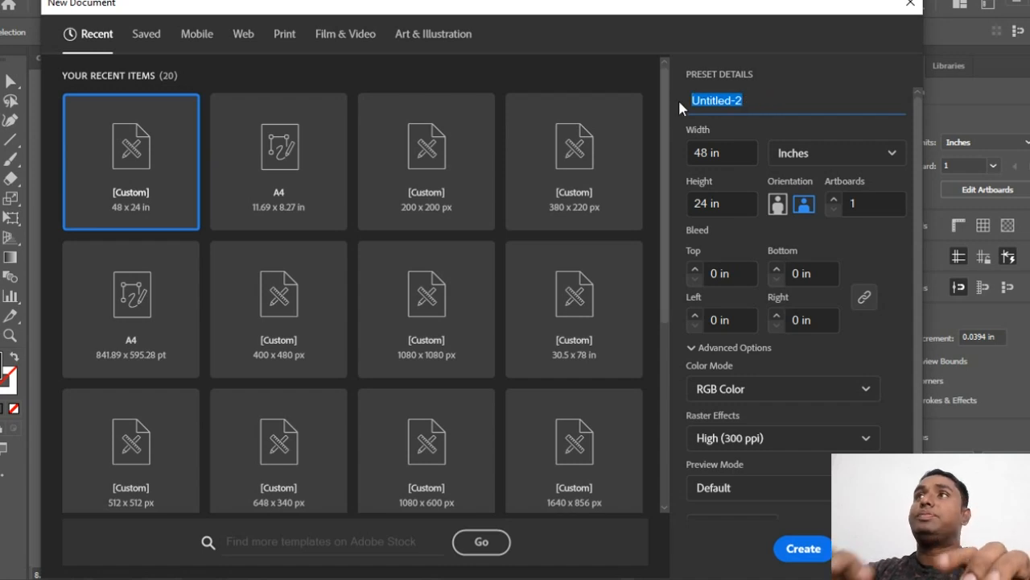
Create a 48 by 24 inch document named "well canvas design" with the CMYK color mode.
{"action": "type", "text": "well canvas design"}
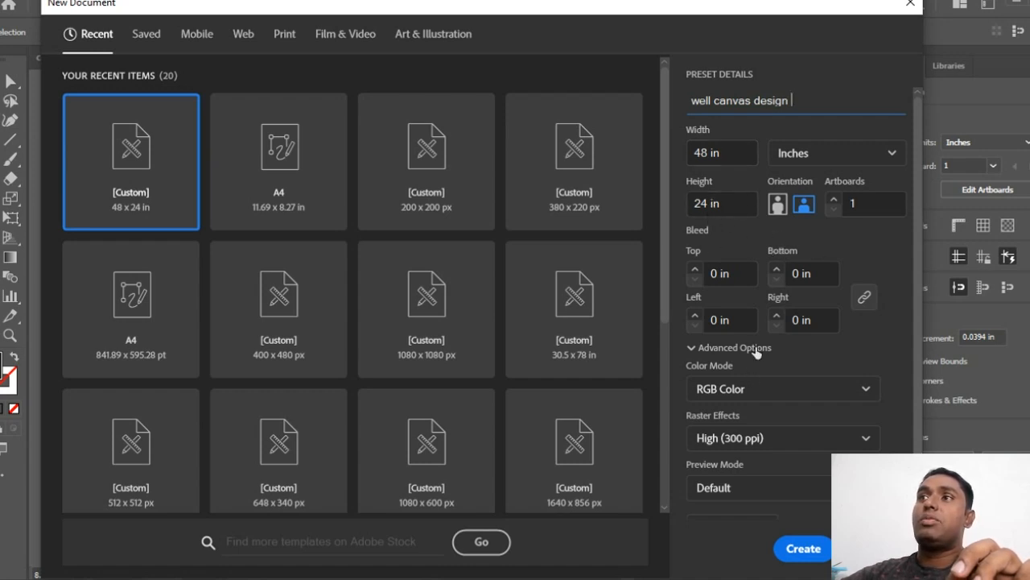
{"action": "left_click", "coordinate": [865, 389]}
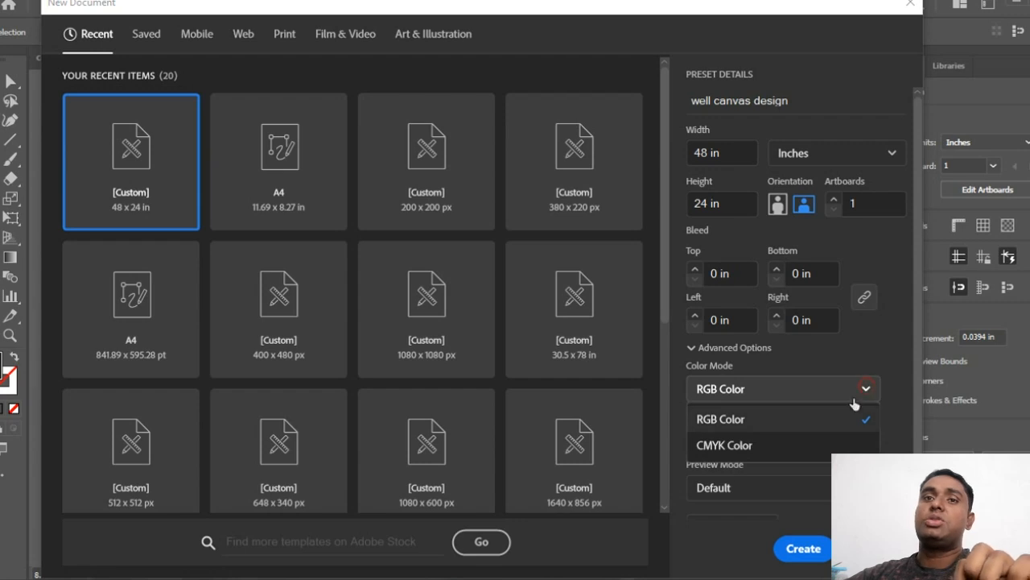
{"action": "left_click", "coordinate": [729, 446]}
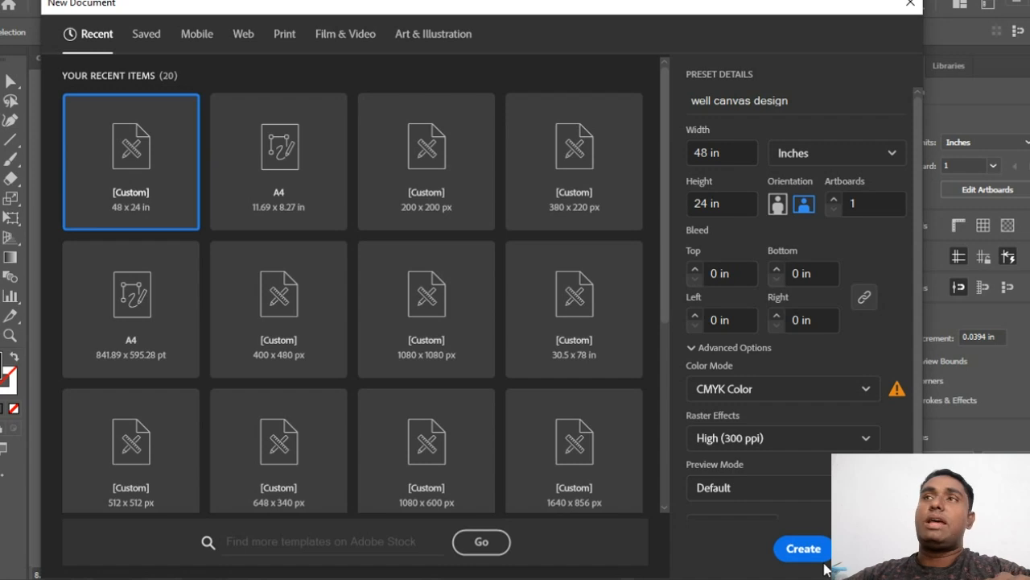
{"action": "left_click", "coordinate": [804, 548]}
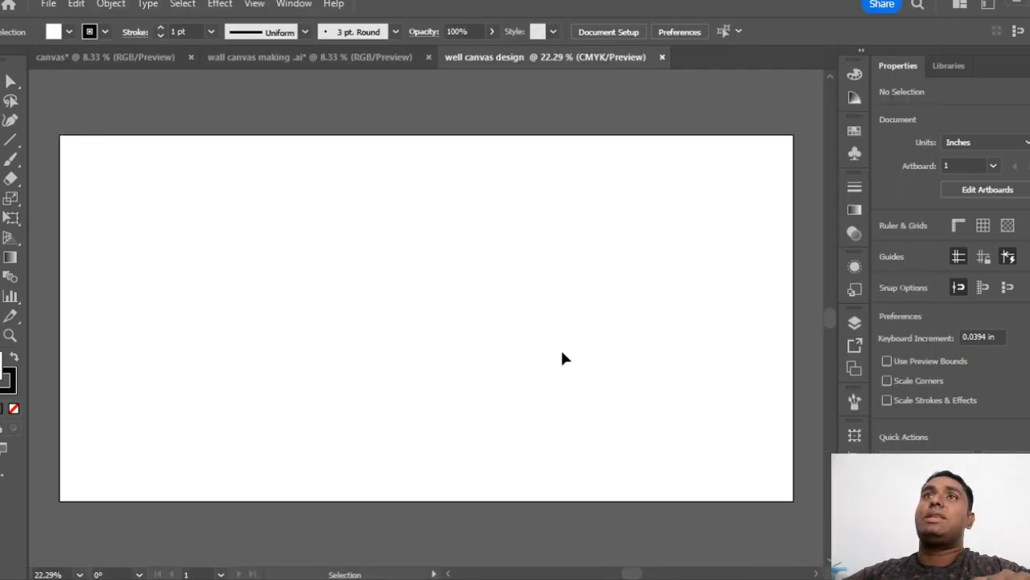
{"action": "scroll", "coordinate": [508, 310], "scroll_direction": "down", "scroll_amount": 2}
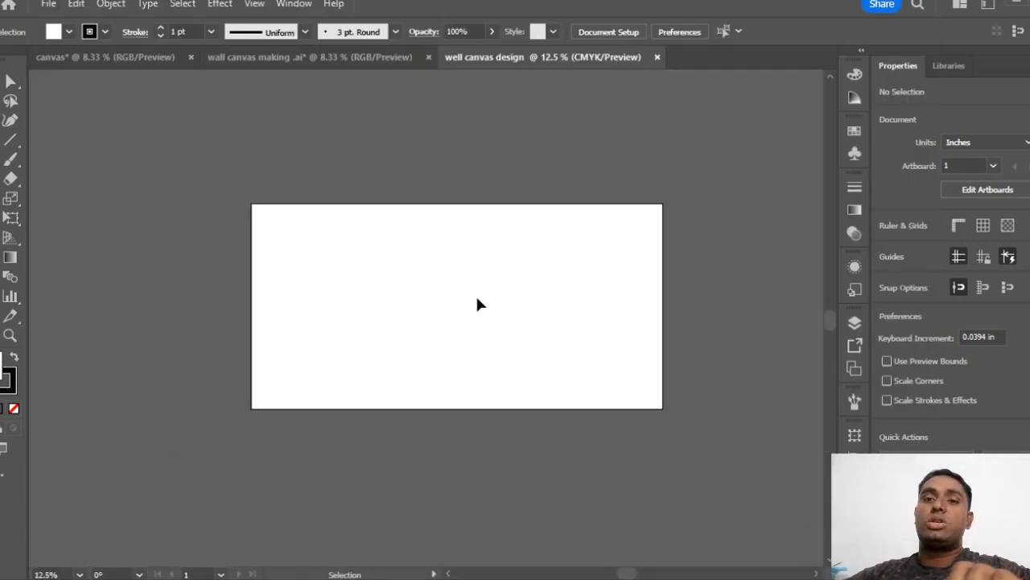
{"action": "scroll", "coordinate": [477, 305], "scroll_direction": "up", "scroll_amount": 1}
{"action": "scroll", "coordinate": [488, 306], "scroll_direction": "down", "scroll_amount": 1}
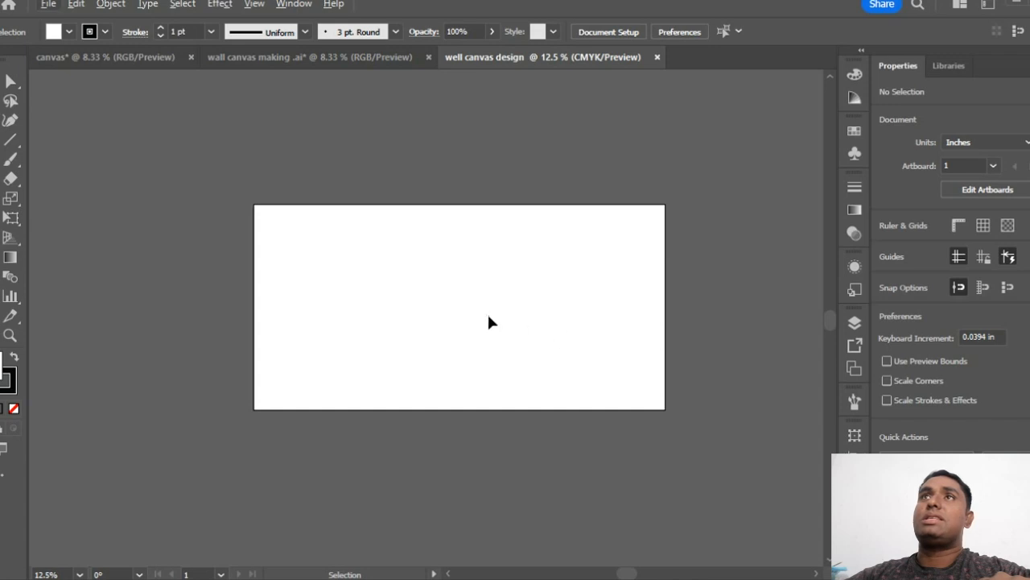
{"action": "scroll", "coordinate": [482, 310], "scroll_direction": "down", "scroll_amount": 2}
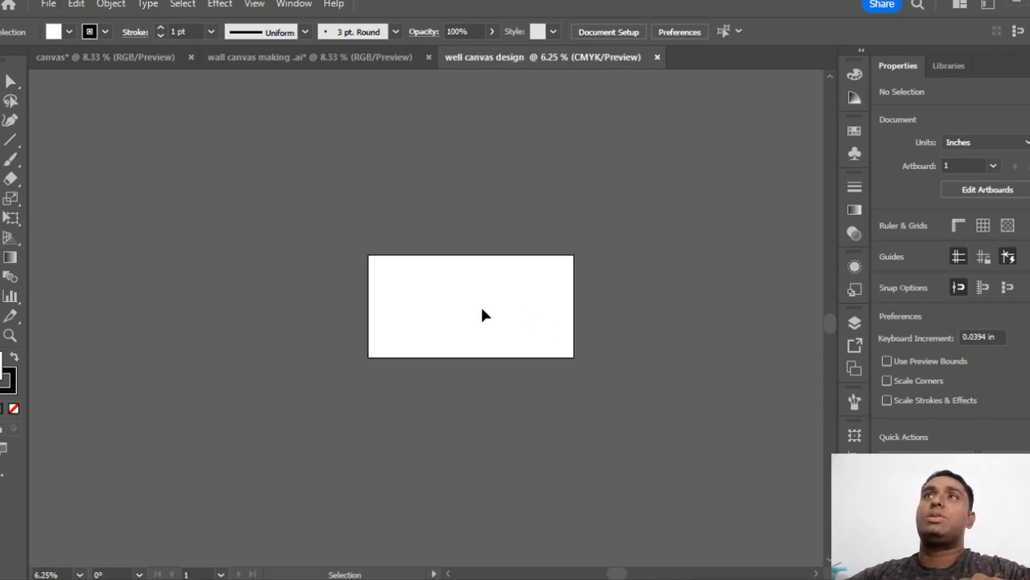
{"action": "scroll", "coordinate": [482, 311], "scroll_direction": "up", "scroll_amount": 2}
{"action": "left_click_drag", "start_coordinate": [541, 358], "coordinate": [454, 330]}
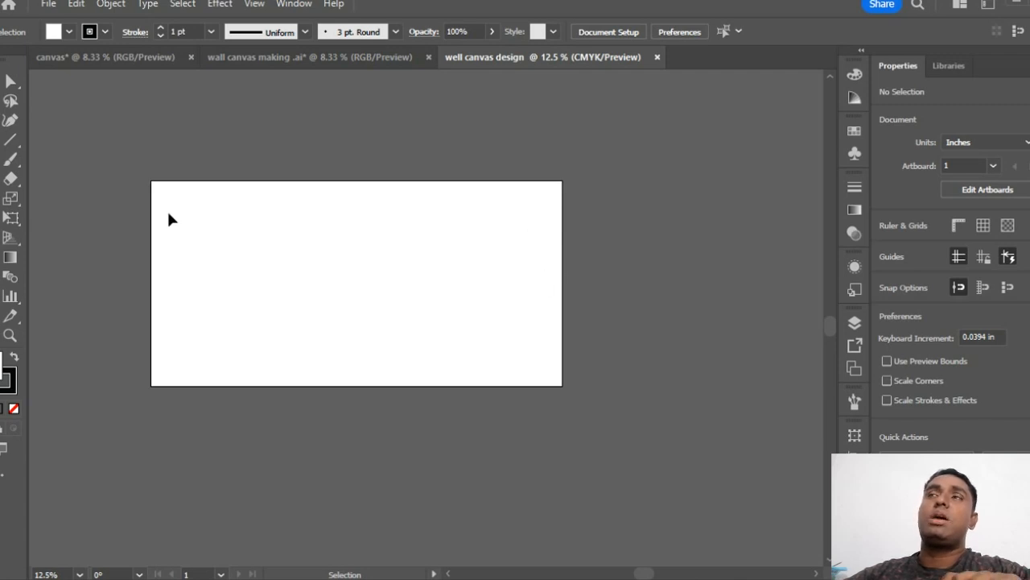
{"action": "left_click_drag", "start_coordinate": [356, 279], "coordinate": [395, 330]}
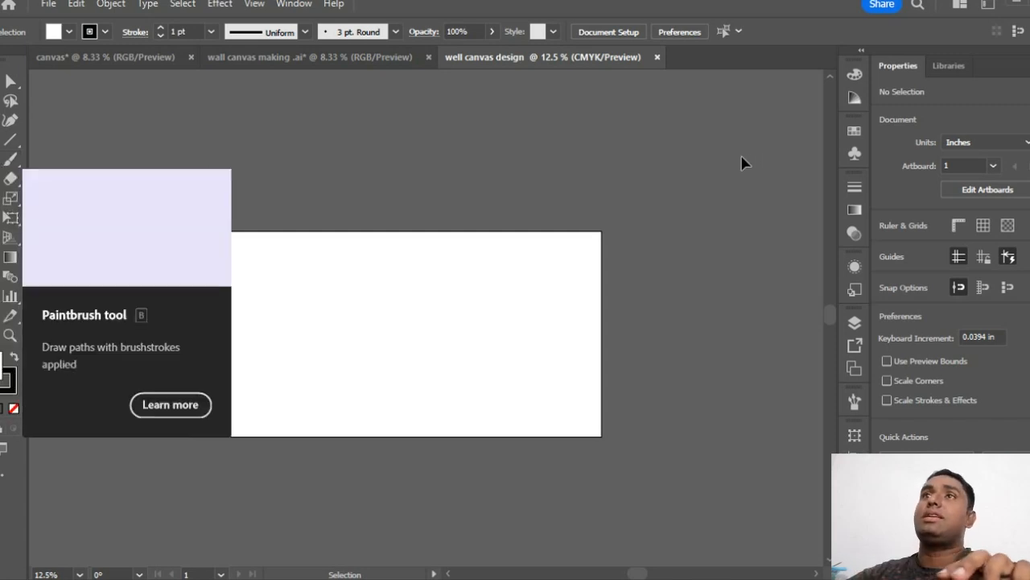
Create a rectangle 9.6 in wide and 24 in high.
{"action": "key", "text": "m"}
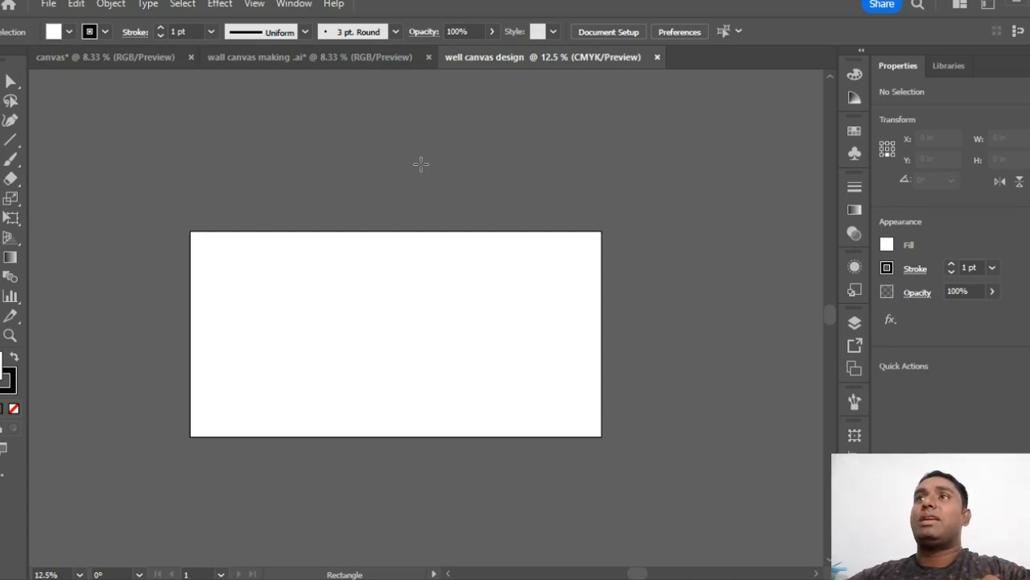
{"action": "left_click", "coordinate": [421, 164]}
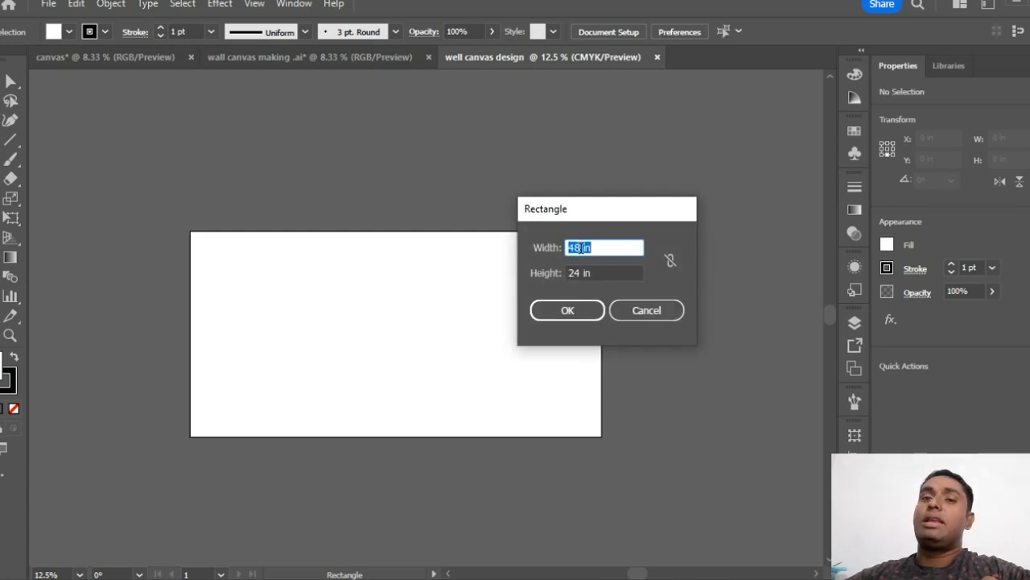
{"action": "double_click", "coordinate": [581, 247]}
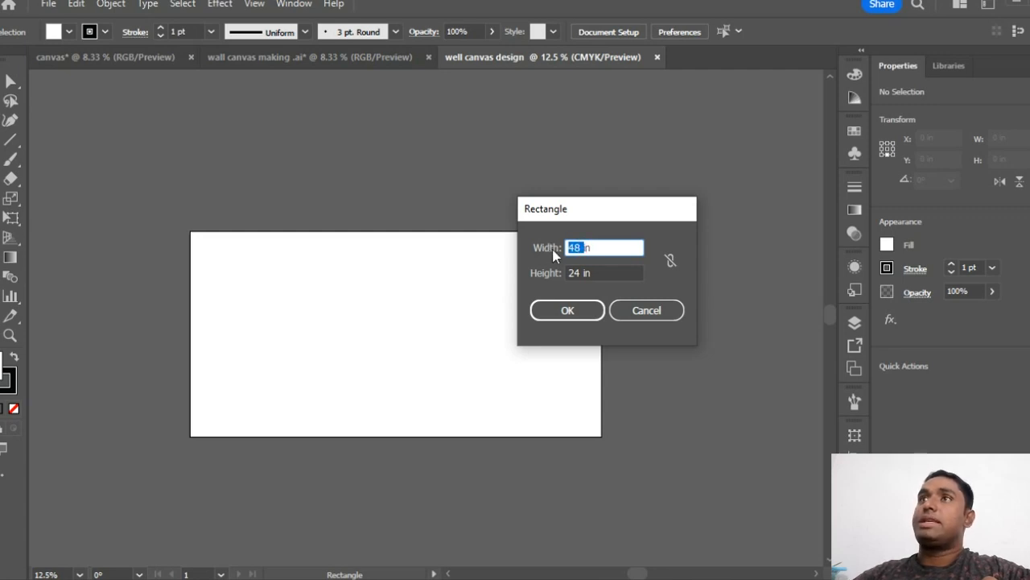
{"action": "type", "text": "9.6"}
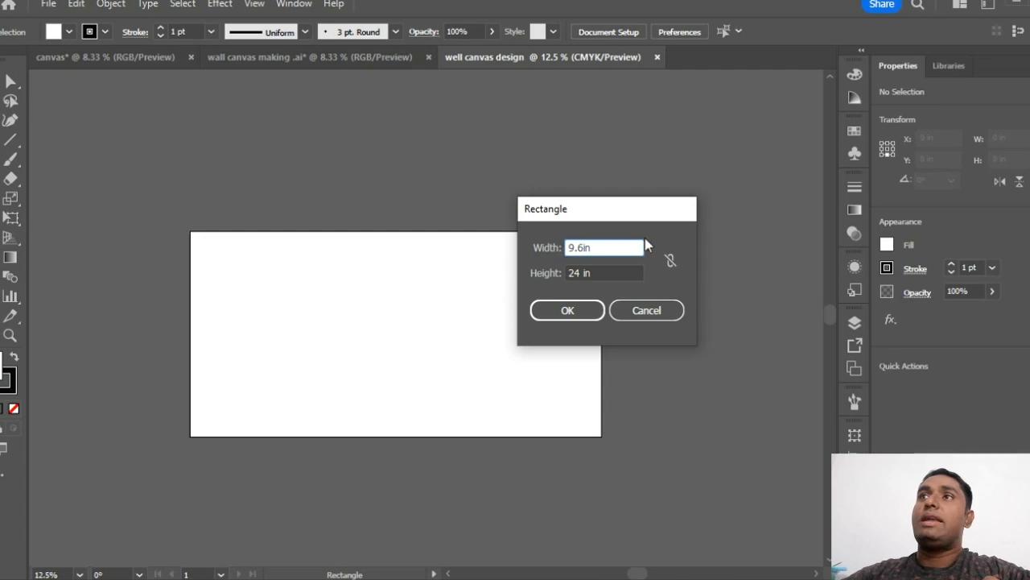
{"action": "left_click", "coordinate": [582, 308]}
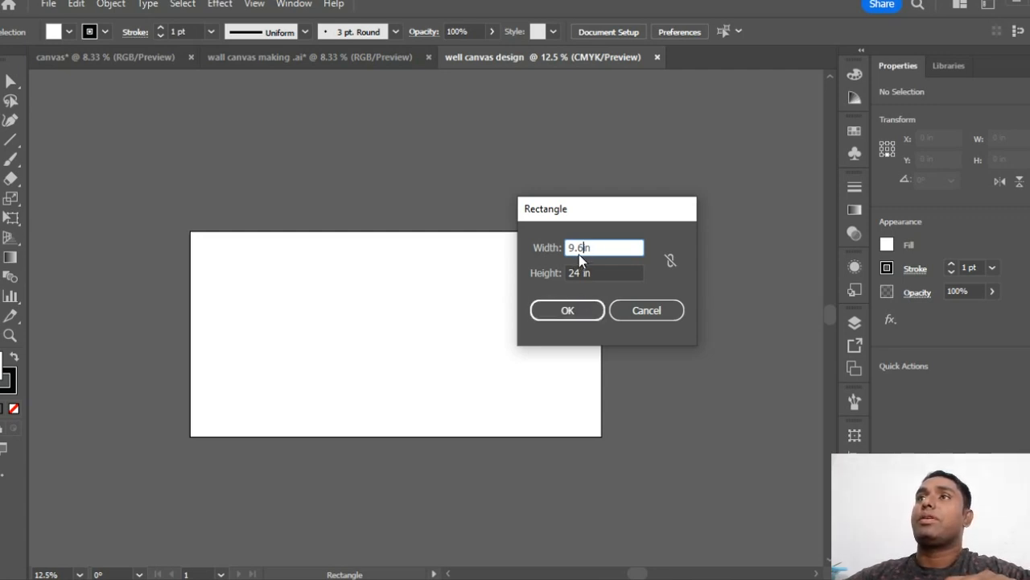
{"action": "left_click", "coordinate": [575, 312]}
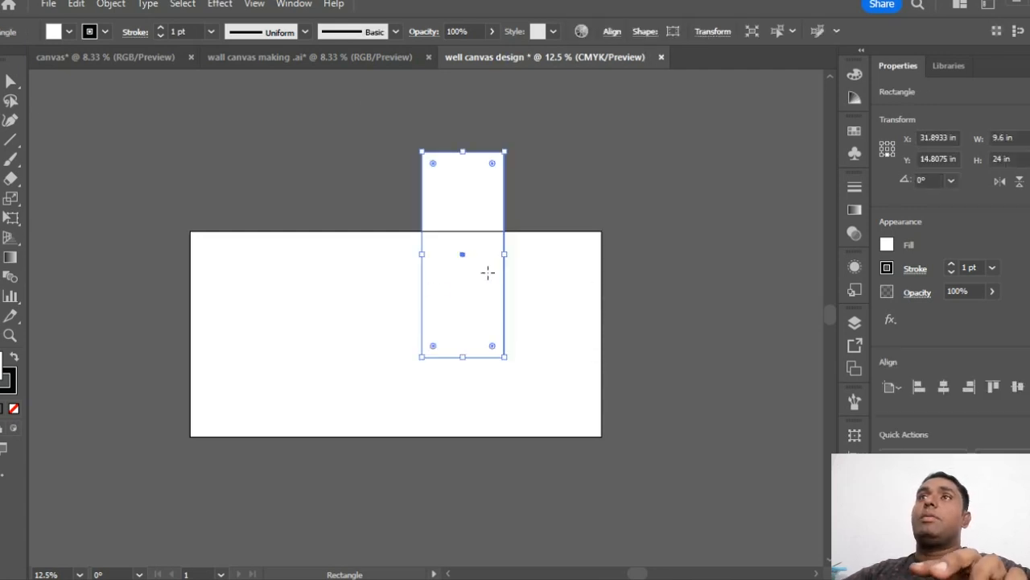
Move the rectangle off the artboard to the empty area above it, horizontally centered at X 24 in.
{"action": "scroll", "coordinate": [460, 271], "scroll_direction": "down", "scroll_amount": 2}
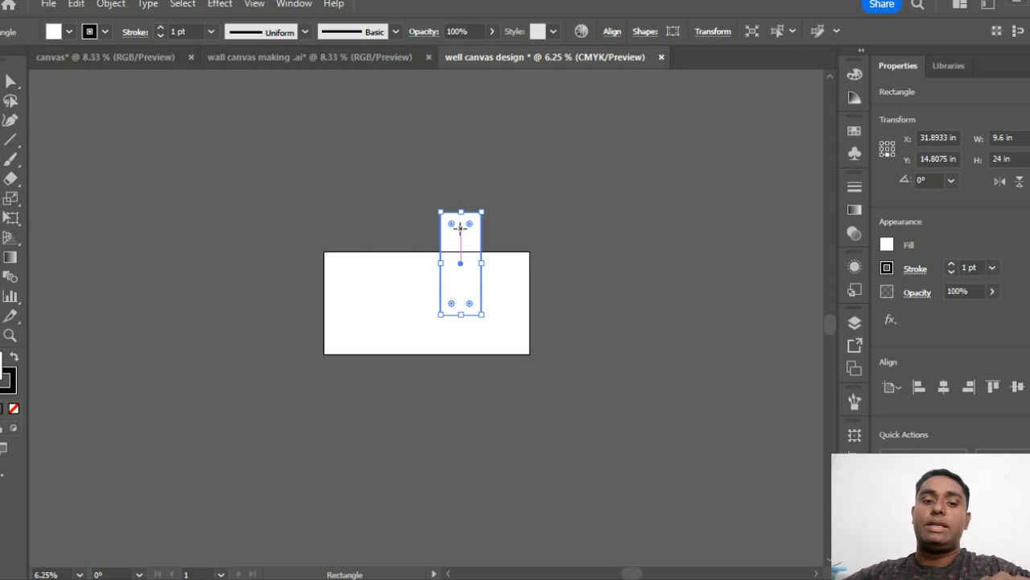
{"action": "left_click_drag", "start_coordinate": [469, 242], "coordinate": [436, 165]}
{"action": "scroll", "coordinate": [451, 163], "scroll_direction": "up", "scroll_amount": 2}
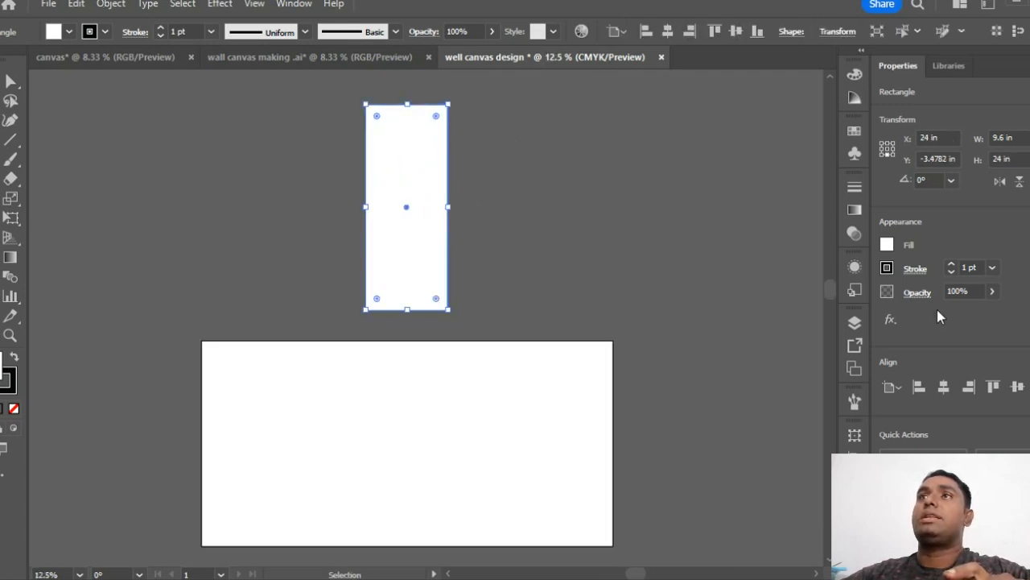
Remove the stroke from the rectangle and deselect it.
{"action": "left_click", "coordinate": [888, 269]}
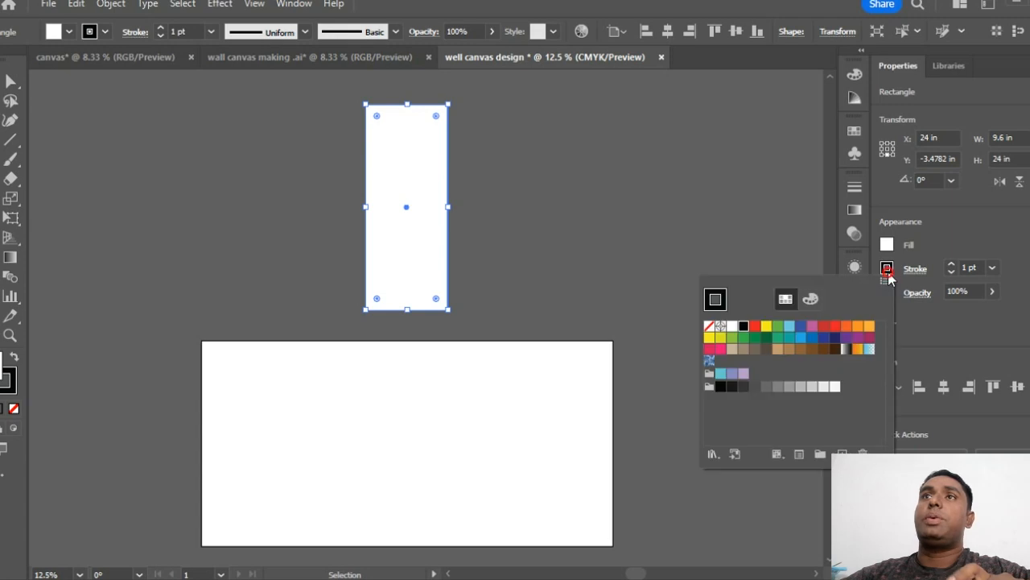
{"action": "left_click", "coordinate": [709, 326]}
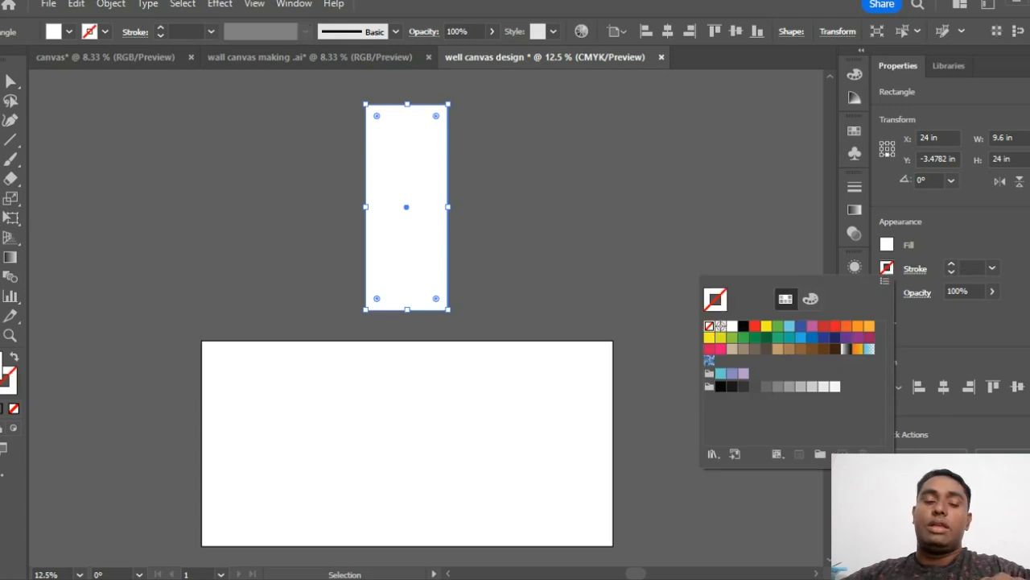
{"action": "left_click", "coordinate": [234, 196]}
{"action": "left_click", "coordinate": [274, 254]}
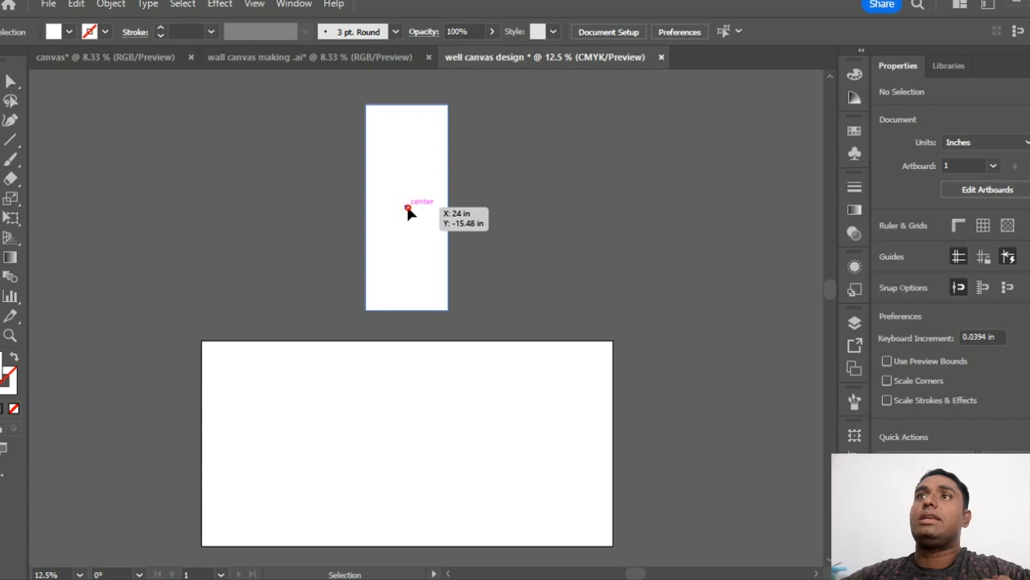
Duplicate the rectangle edge to edge to its right until there are five adjoining panels in a row.
{"action": "left_click_drag", "start_coordinate": [408, 208], "coordinate": [496, 214]}
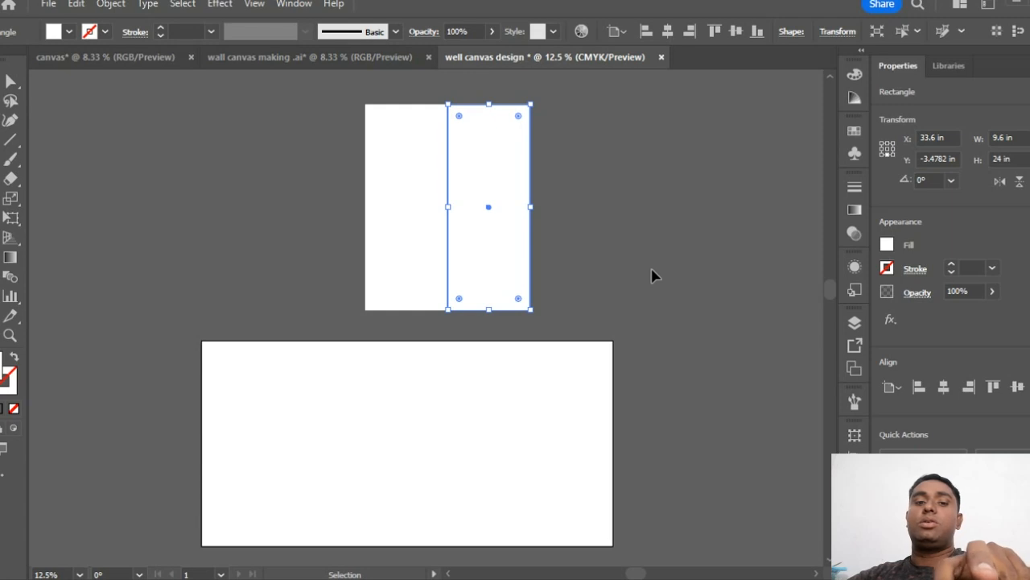
{"action": "key", "text": "ctrl+d"}
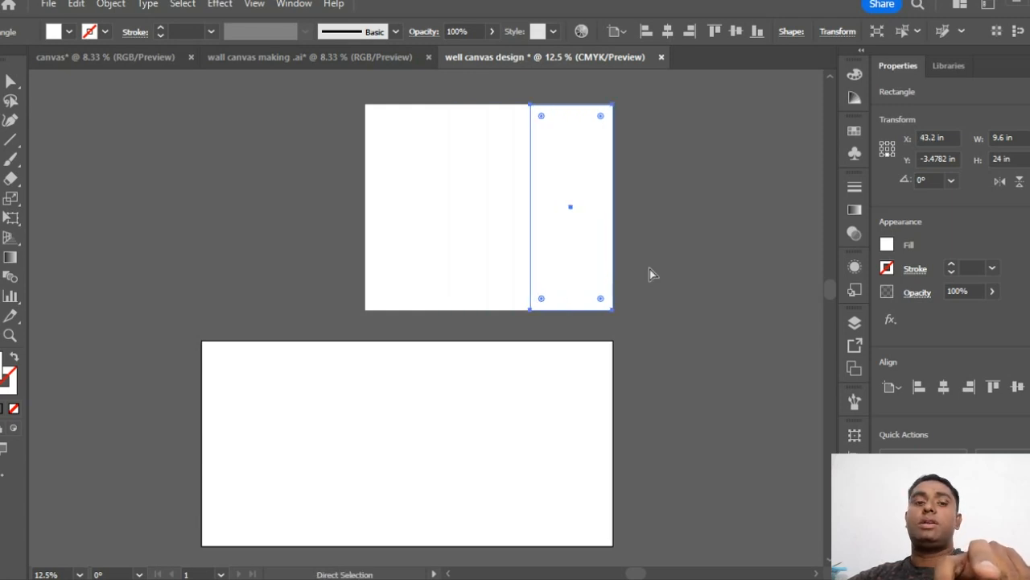
{"action": "key", "text": "ctrl+d"}
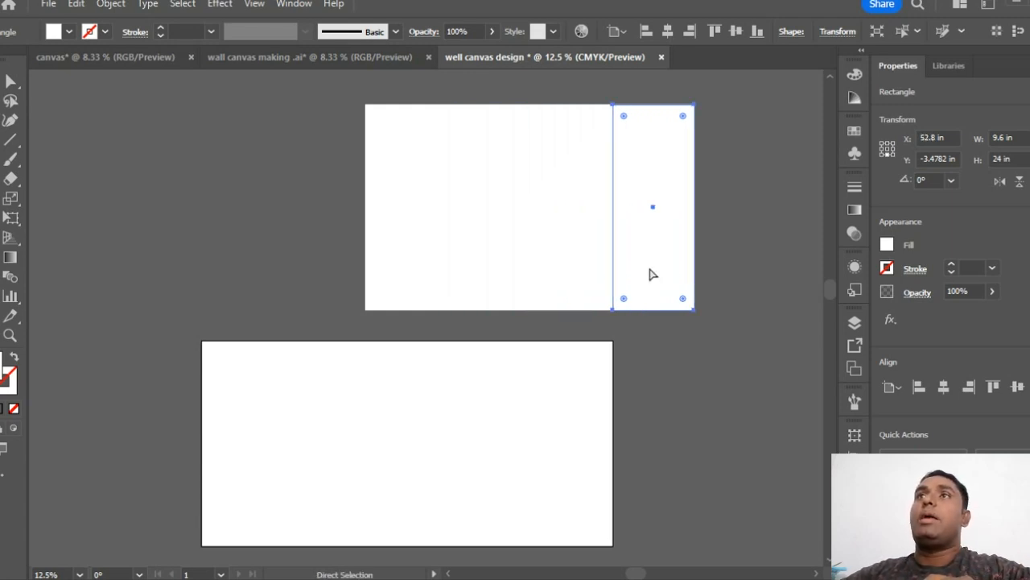
{"action": "key", "text": "ctrl+d"}
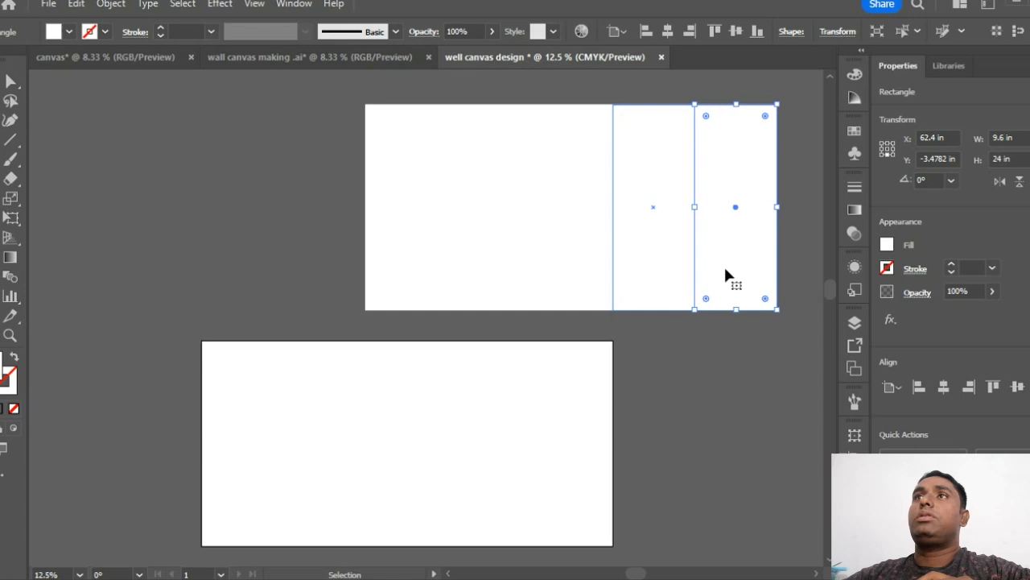
{"action": "left_click", "coordinate": [741, 364]}
Move all five panels together leftward so the row sits above the artboard, centered at about X 25.4 in.
{"action": "left_click_drag", "start_coordinate": [318, 132], "coordinate": [791, 211]}
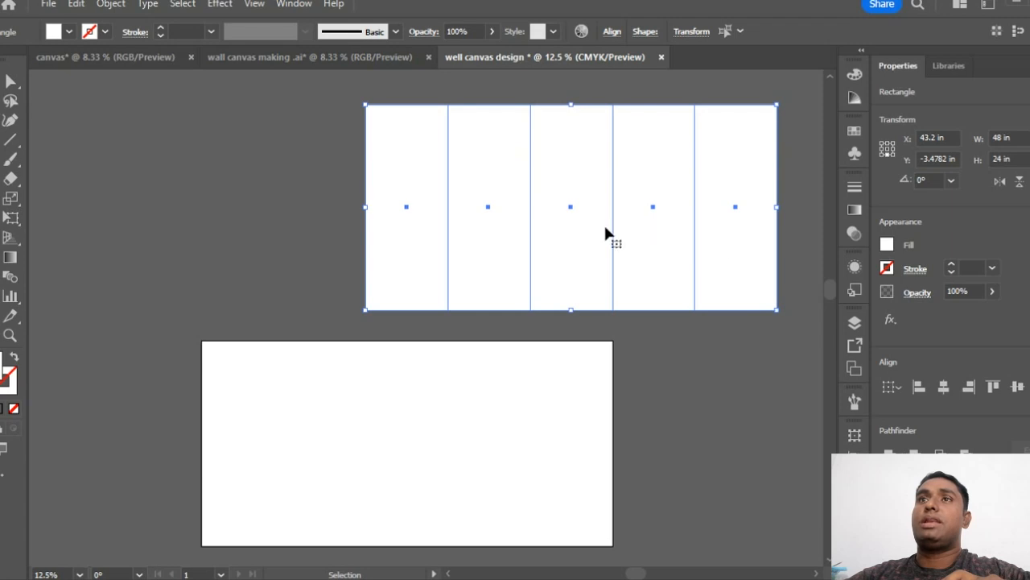
{"action": "left_click_drag", "start_coordinate": [578, 231], "coordinate": [427, 226]}
{"action": "left_click", "coordinate": [712, 277]}
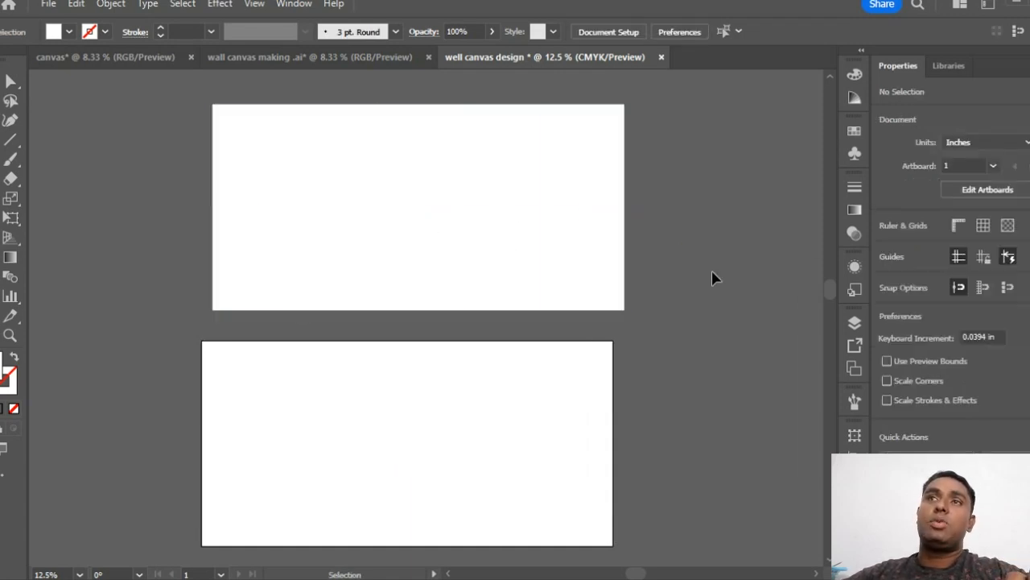
Set the height of the two outermost panels to 16 in, keeping their bottom edges in place.
{"action": "left_click", "coordinate": [247, 201]}
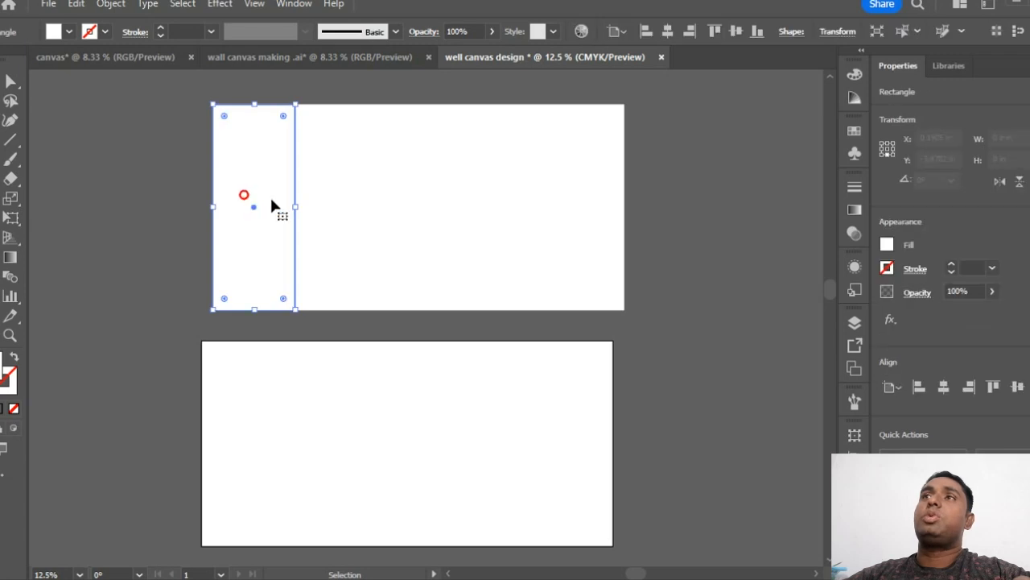
{"action": "left_click", "coordinate": [597, 221], "text": "shift"}
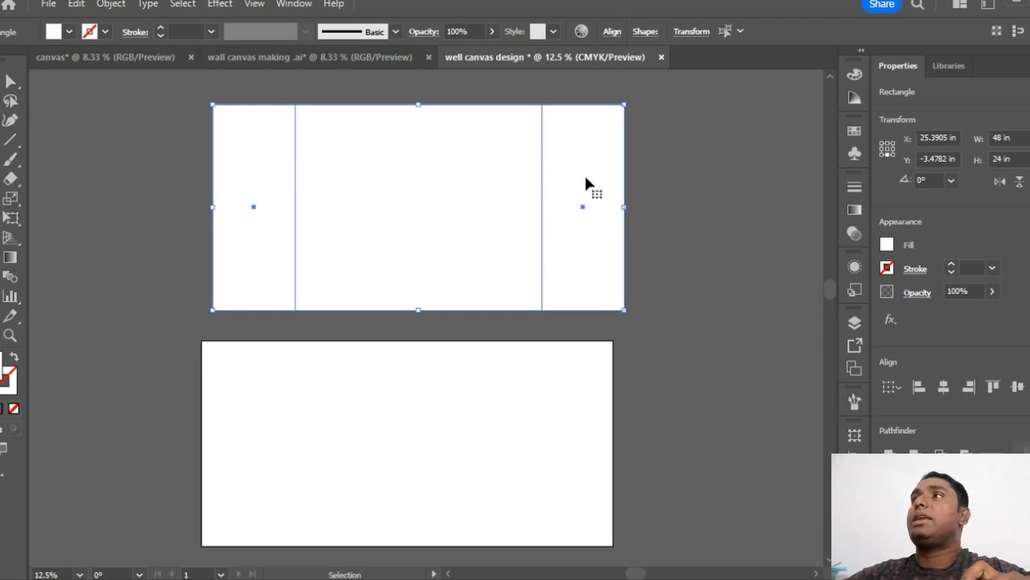
{"action": "left_click", "coordinate": [997, 160]}
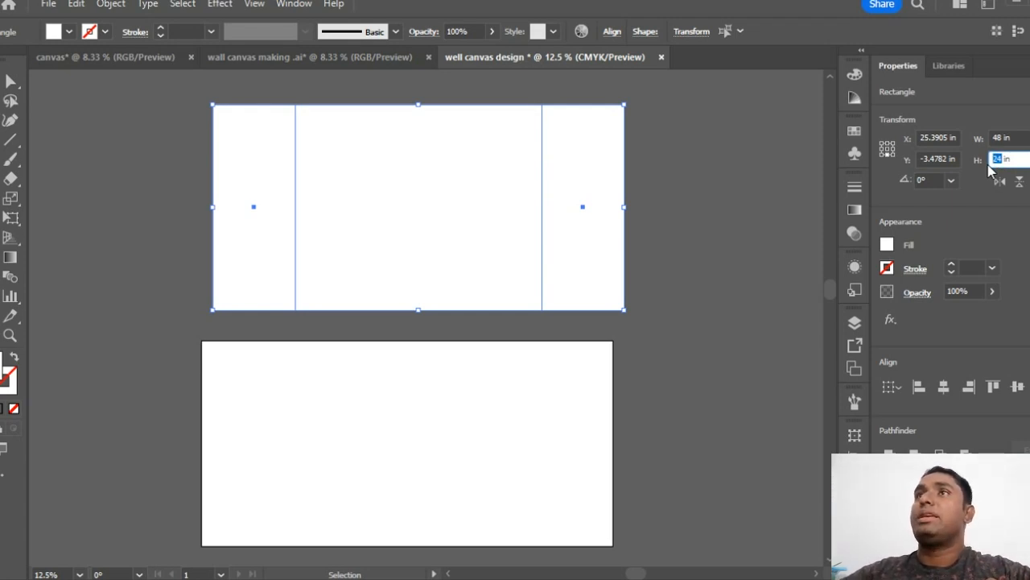
{"action": "type", "text": "1"}
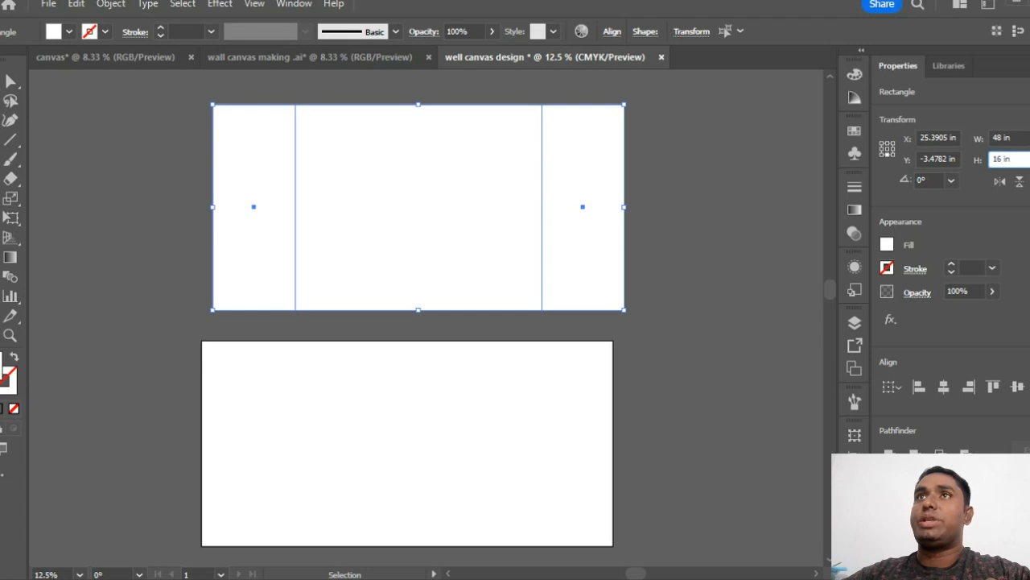
{"action": "type", "text": "6"}
{"action": "left_click", "coordinate": [708, 172]}
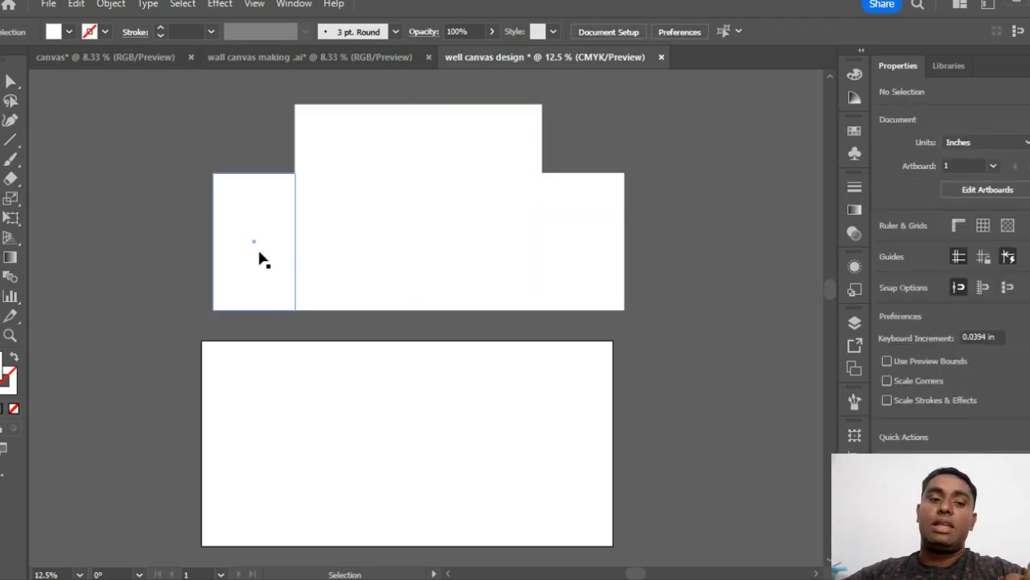
Set the height of the second and fourth panels to 20 in, keeping their bottom edges in place.
{"action": "left_click", "coordinate": [330, 208]}
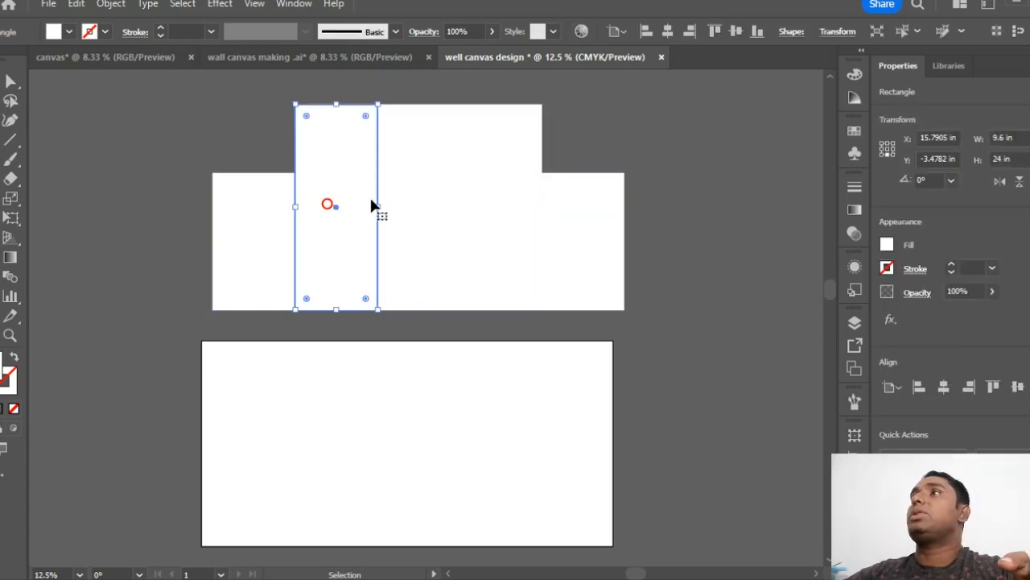
{"action": "left_click", "coordinate": [500, 193], "text": "shift"}
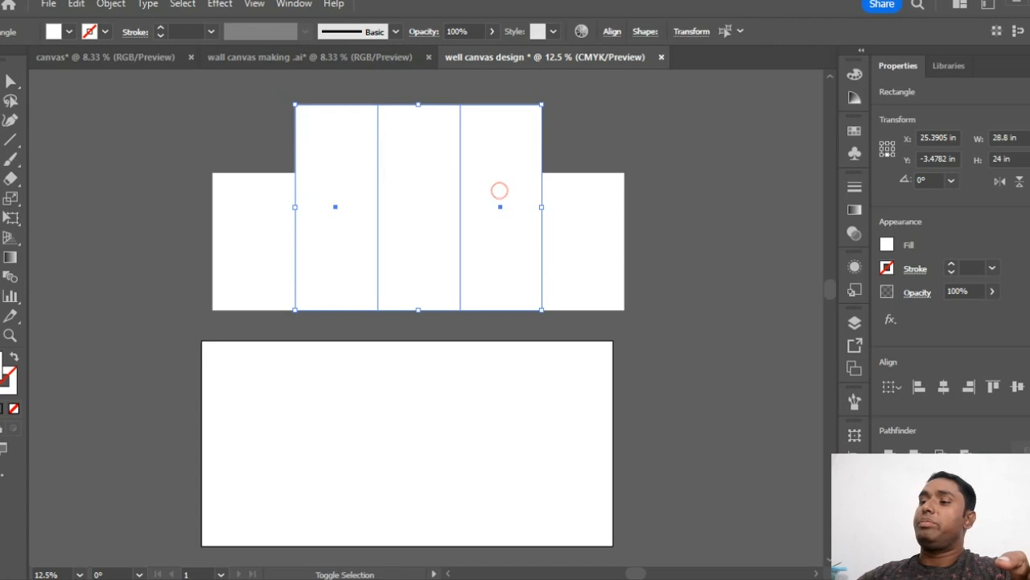
{"action": "left_click", "coordinate": [1002, 159]}
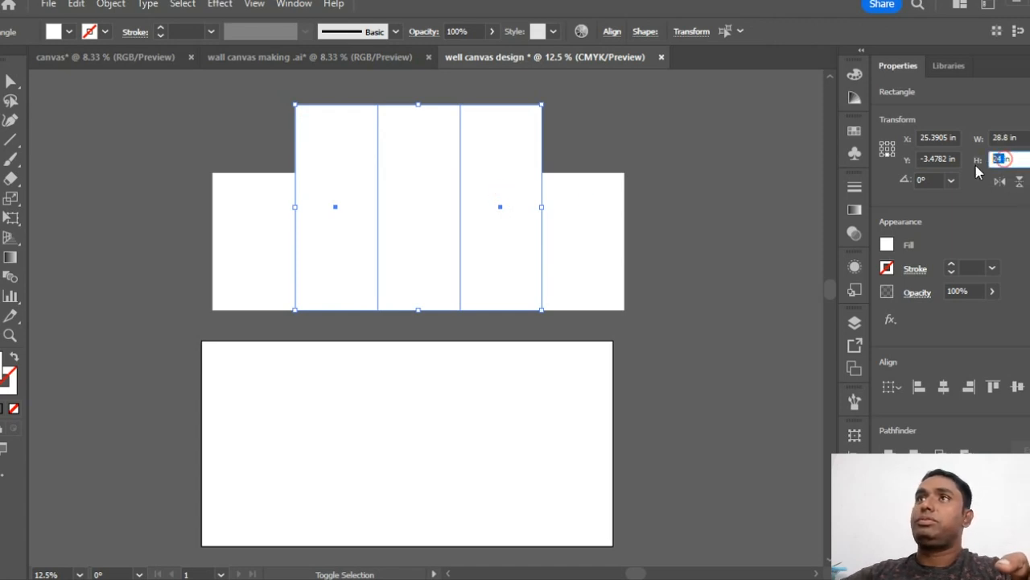
{"action": "type", "text": "2"}
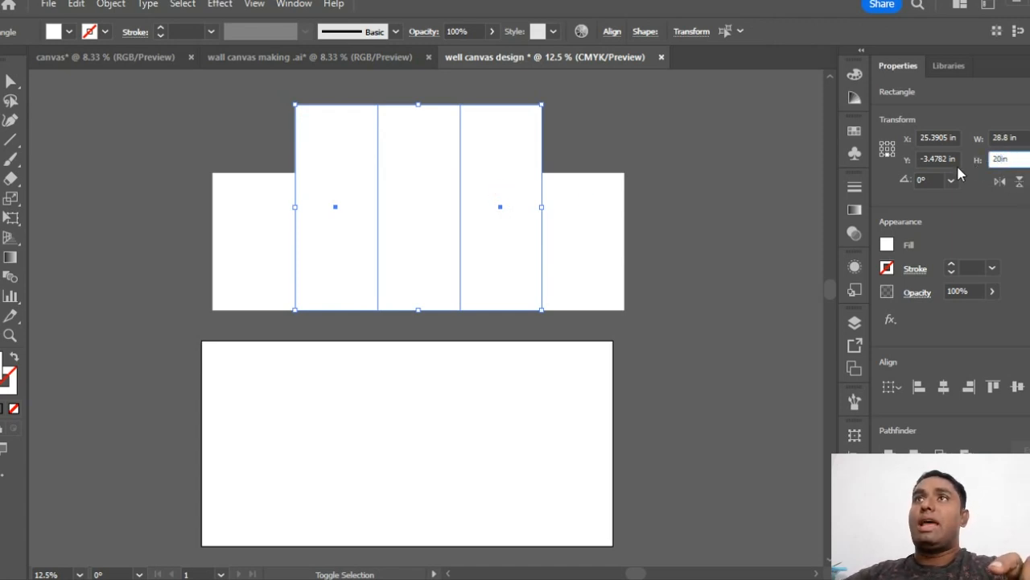
{"action": "type", "text": "0in"}
{"action": "key", "text": "Return"}
{"action": "left_click", "coordinate": [726, 189]}
Align all five panels by their vertical centers and deselect them.
{"action": "left_click", "coordinate": [279, 204]}
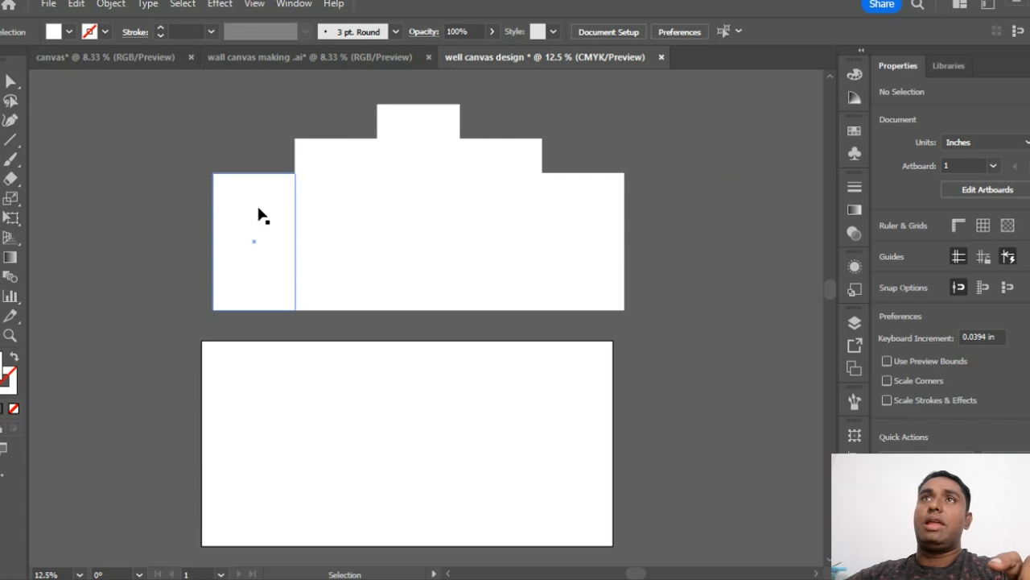
{"action": "left_click", "coordinate": [427, 127]}
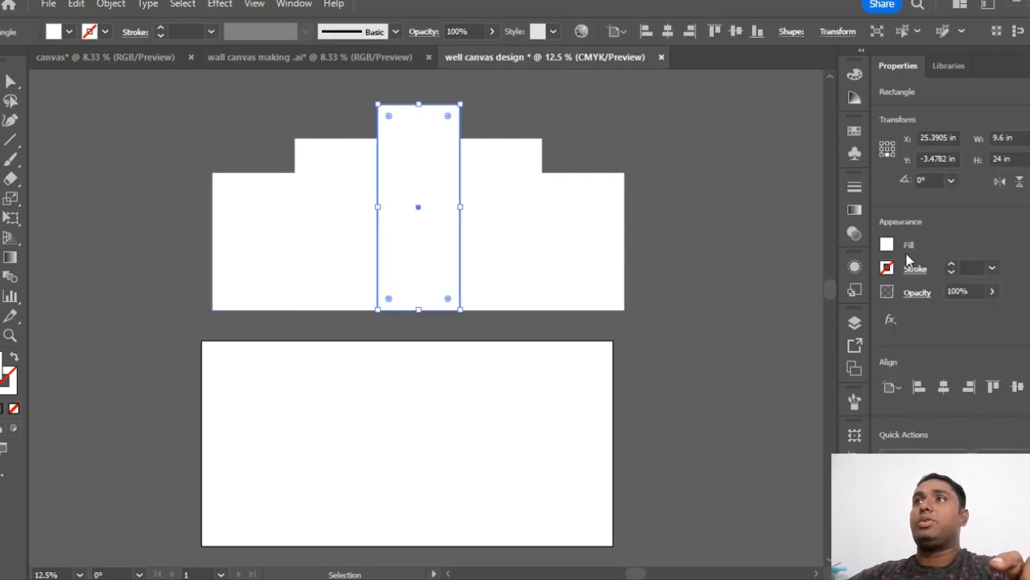
{"action": "left_click_drag", "start_coordinate": [133, 113], "coordinate": [674, 296]}
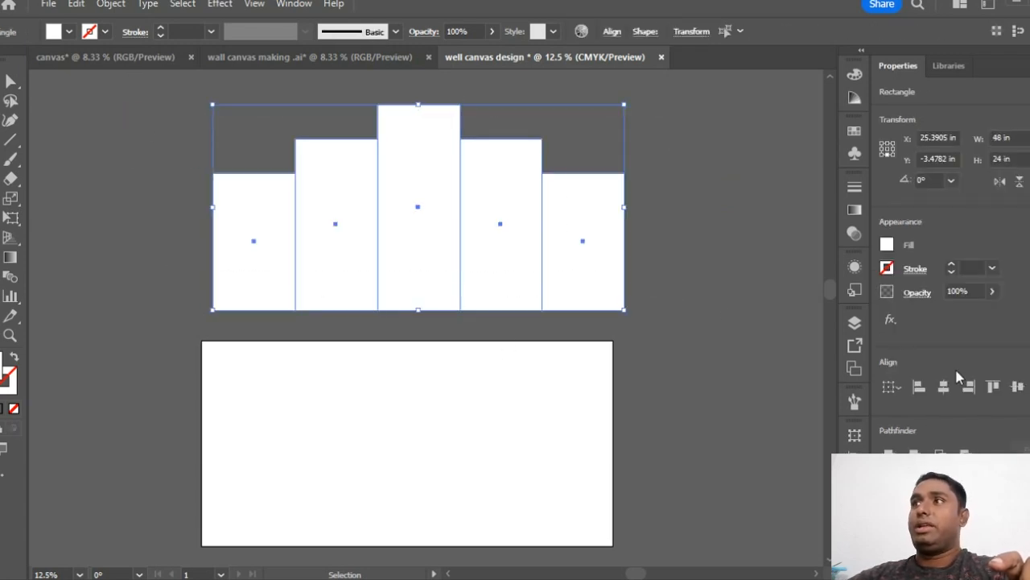
{"action": "left_click", "coordinate": [1016, 386]}
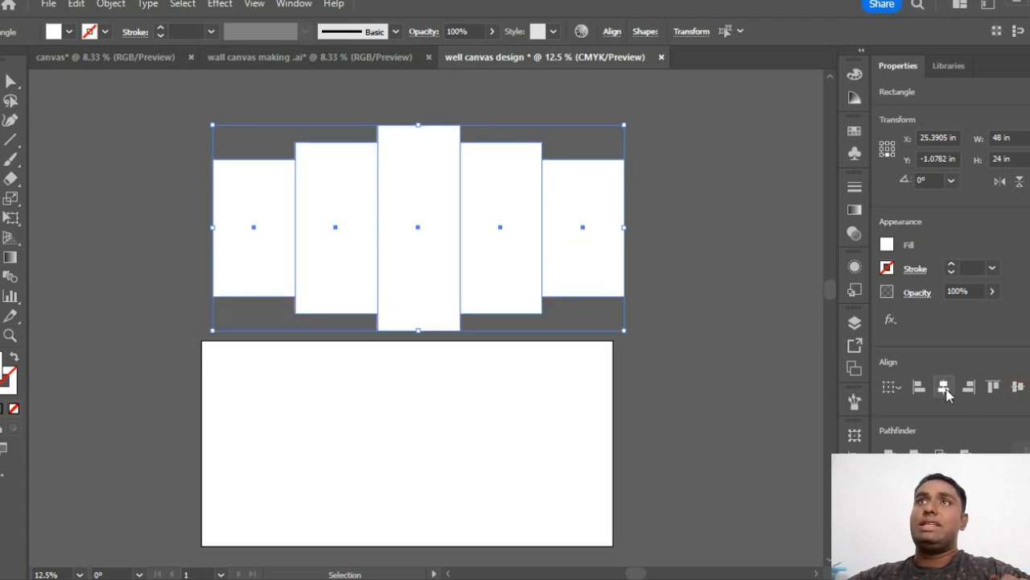
{"action": "left_click", "coordinate": [682, 355]}
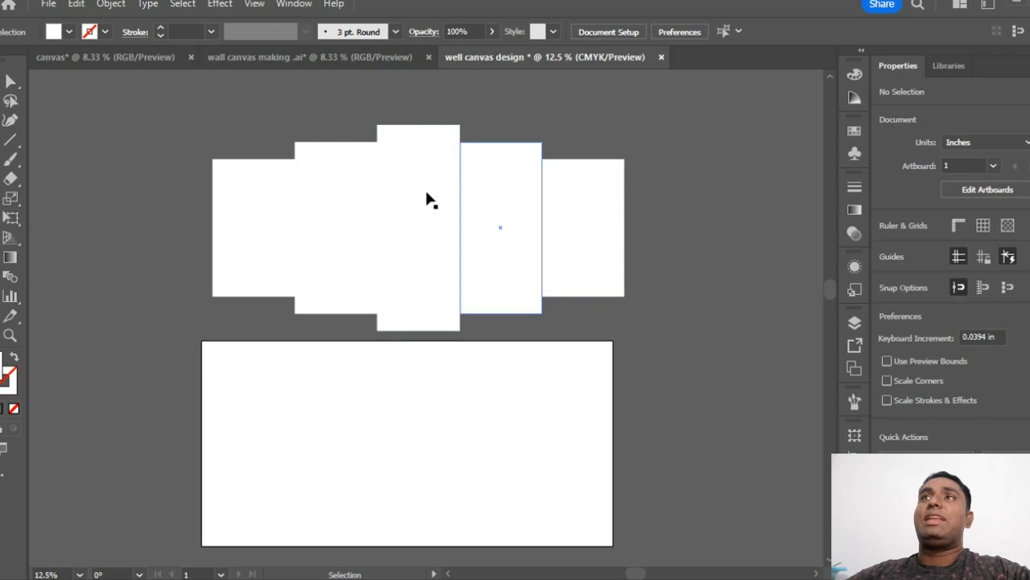
Move the five-panel row straight up to about Y -2.7 in at its bottom edge, leaving a wider gap above the artboard.
{"action": "scroll", "coordinate": [253, 177], "scroll_direction": "down", "scroll_amount": 2, "text": "alt"}
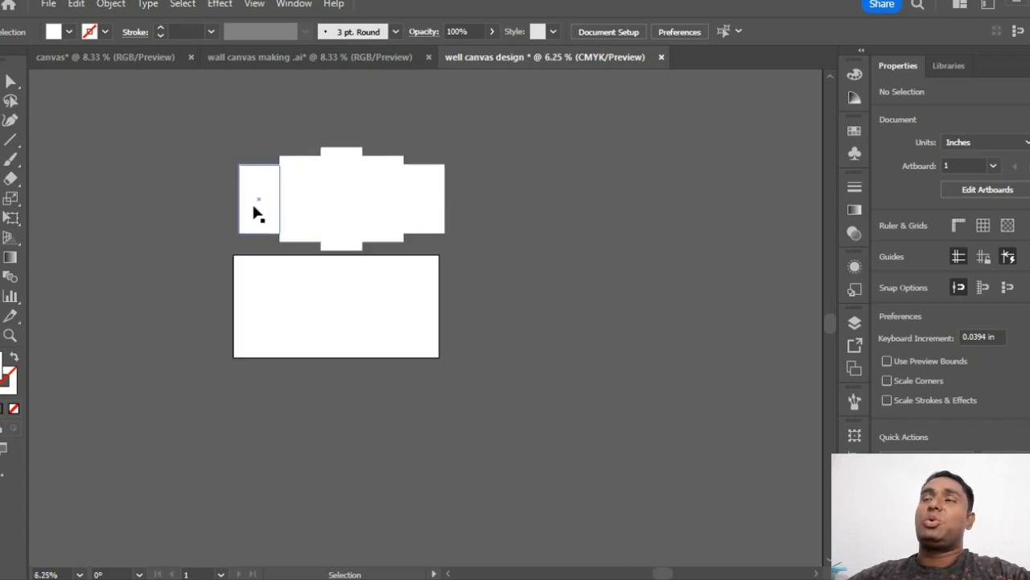
{"action": "scroll", "coordinate": [253, 211], "scroll_direction": "up", "scroll_amount": 2, "text": "alt"}
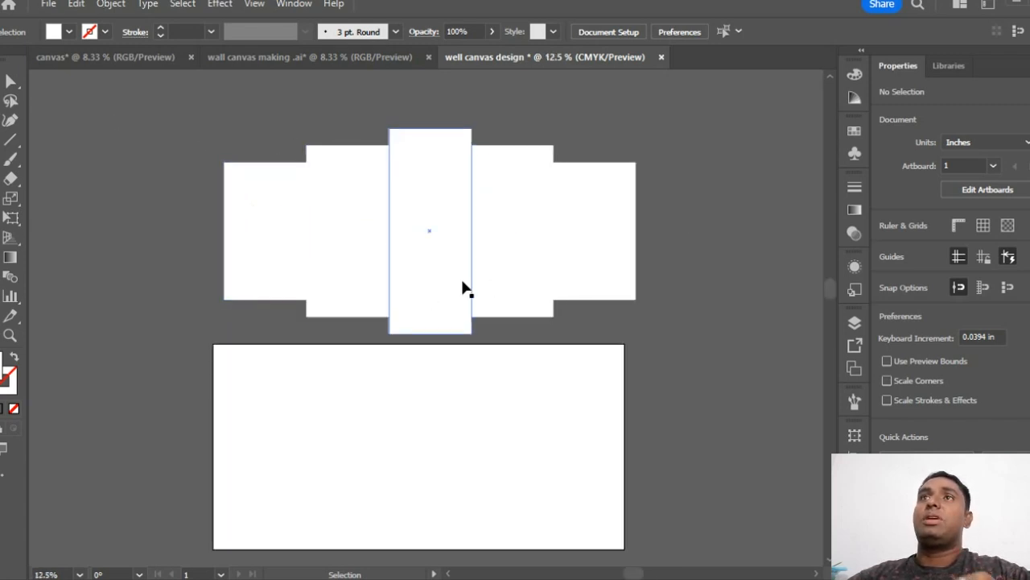
{"action": "scroll", "coordinate": [491, 288], "scroll_direction": "down", "scroll_amount": 2, "text": "alt"}
{"action": "scroll", "coordinate": [491, 320], "scroll_direction": "up", "scroll_amount": 1, "text": "alt"}
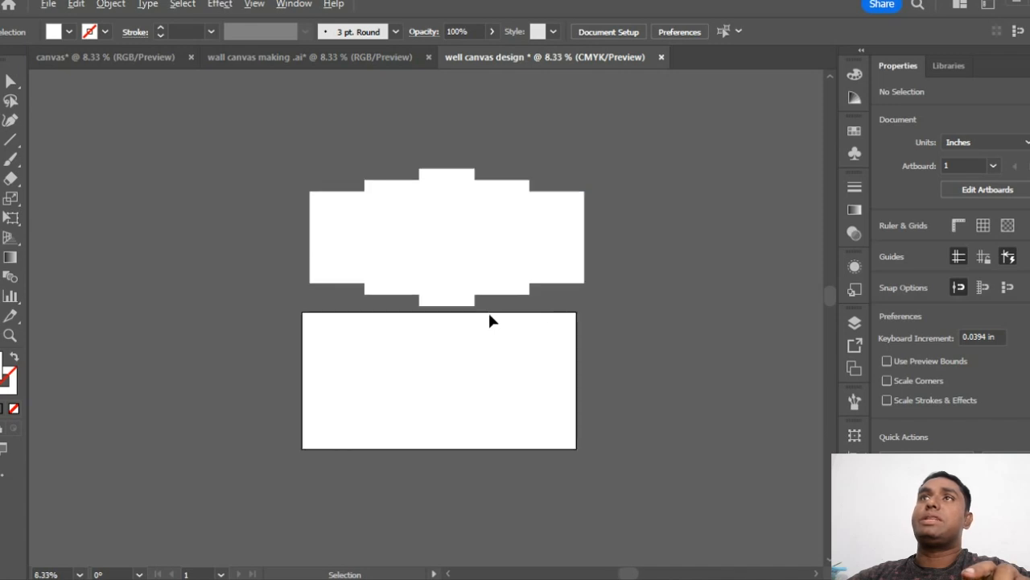
{"action": "scroll", "coordinate": [490, 319], "scroll_direction": "up", "scroll_amount": 1, "text": "alt"}
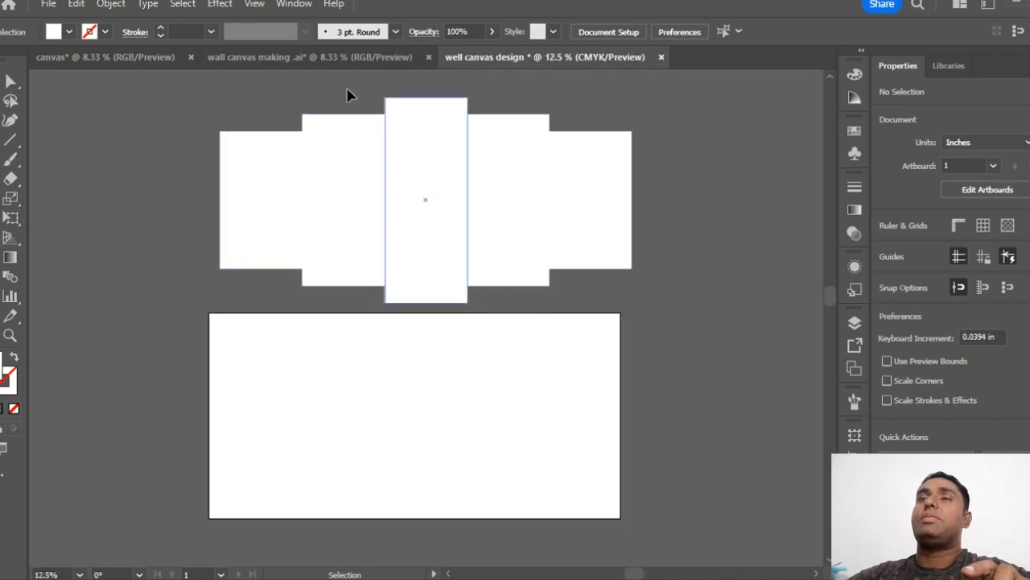
{"action": "left_click_drag", "start_coordinate": [143, 105], "coordinate": [679, 212]}
{"action": "left_click_drag", "start_coordinate": [467, 223], "coordinate": [474, 217]}
{"action": "left_click", "coordinate": [715, 310]}
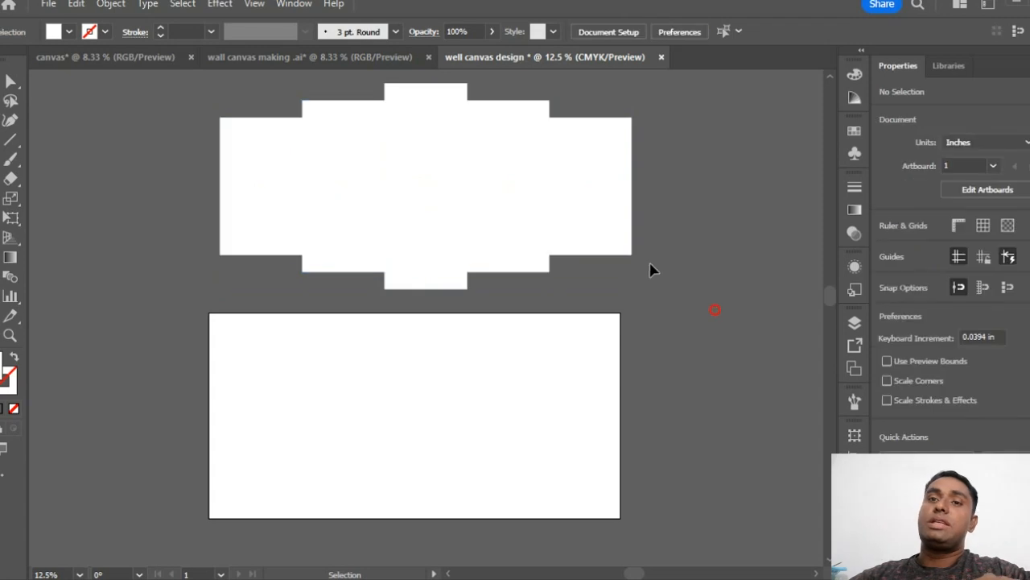
{"action": "left_click_drag", "start_coordinate": [662, 264], "coordinate": [638, 315]}
{"action": "key", "text": "v"}
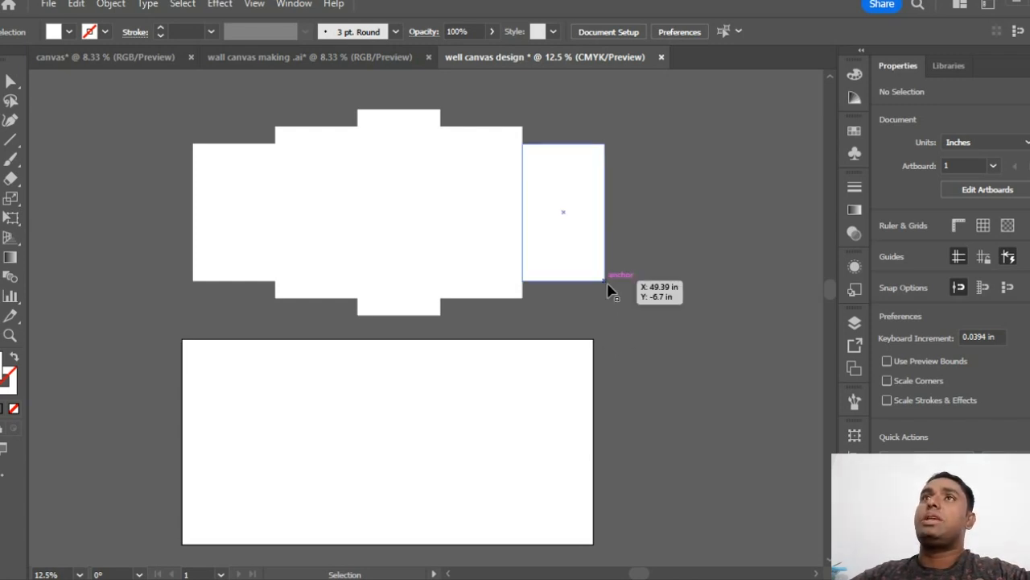
Place the canvas-01 image from the desktop centered on the artboard both ways, and embed it in the document.
{"action": "left_click", "coordinate": [1018, 5]}
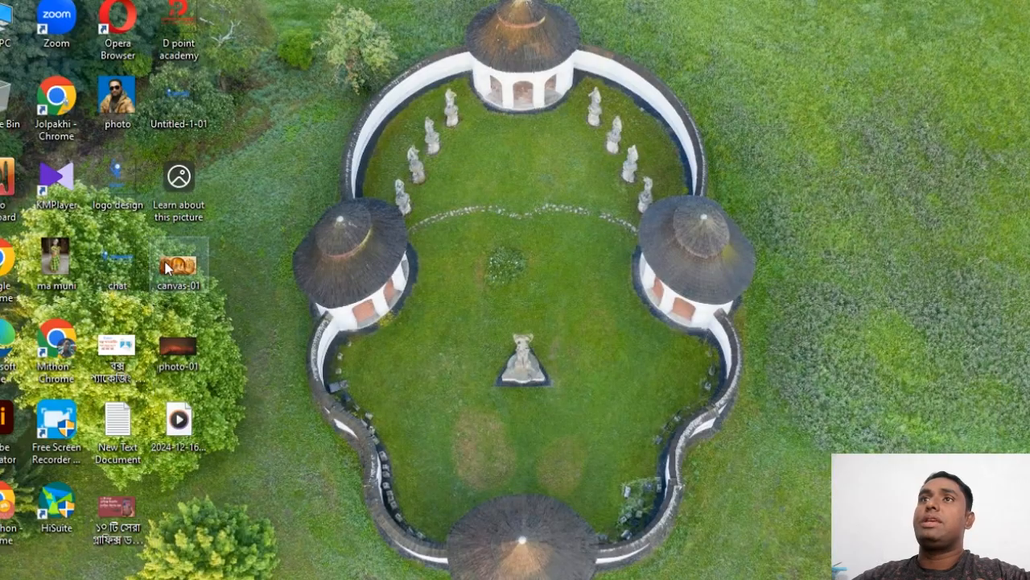
{"action": "left_click_drag", "start_coordinate": [171, 272], "coordinate": [392, 389]}
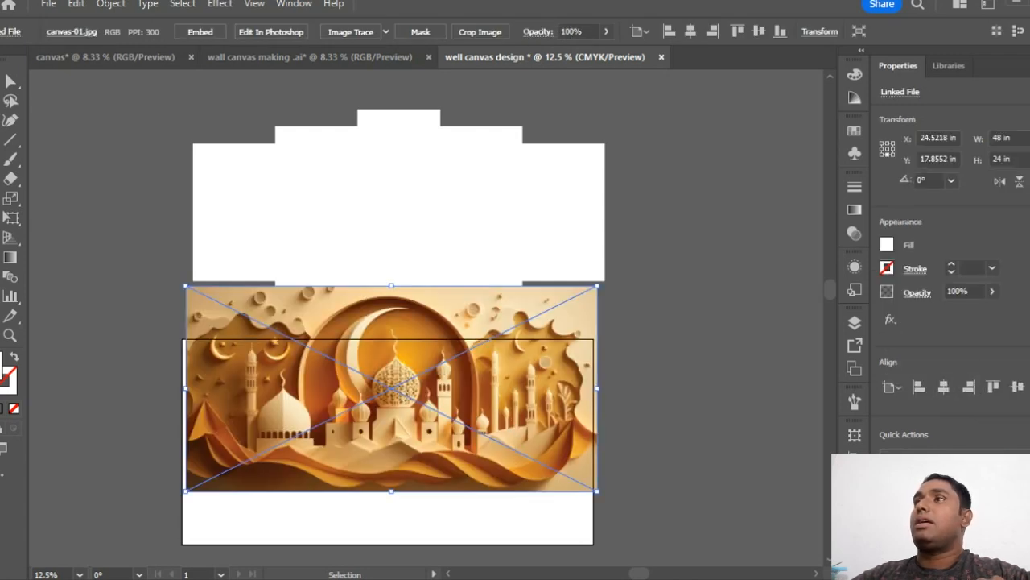
{"action": "left_click", "coordinate": [1017, 388]}
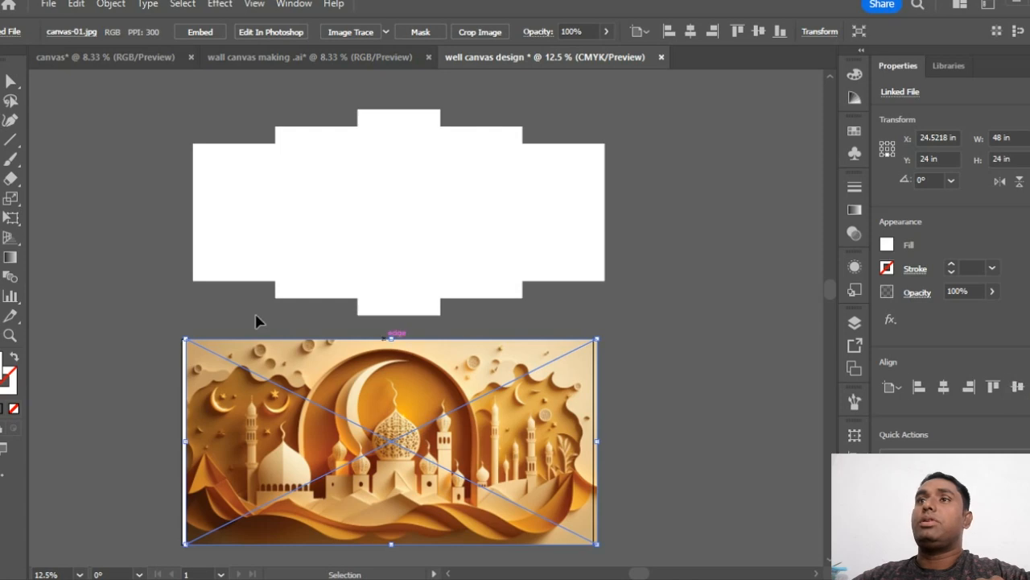
{"action": "left_click", "coordinate": [945, 387]}
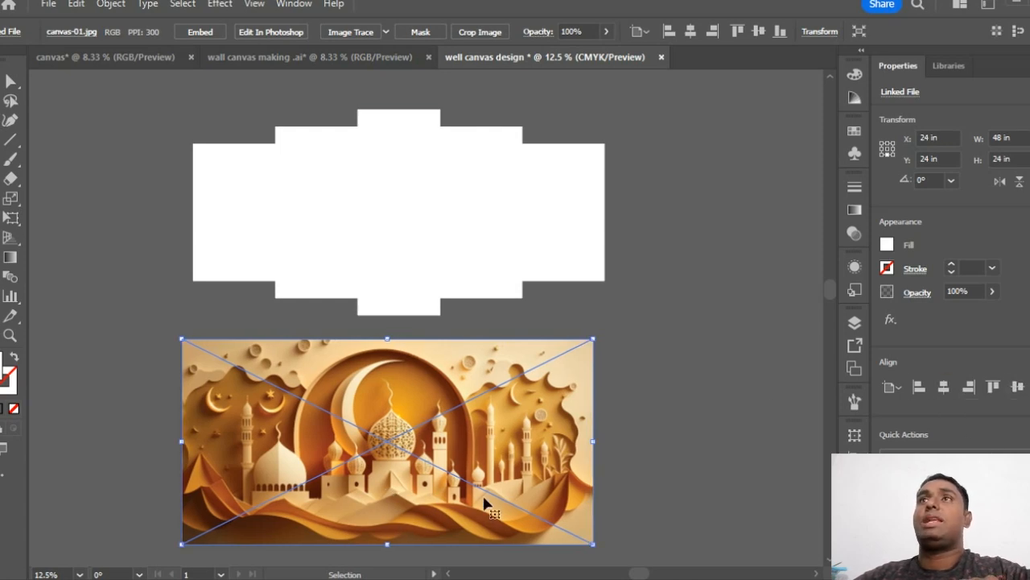
{"action": "scroll", "coordinate": [410, 401], "scroll_direction": "down", "scroll_amount": 1}
{"action": "scroll", "coordinate": [410, 401], "scroll_direction": "up", "scroll_amount": 1}
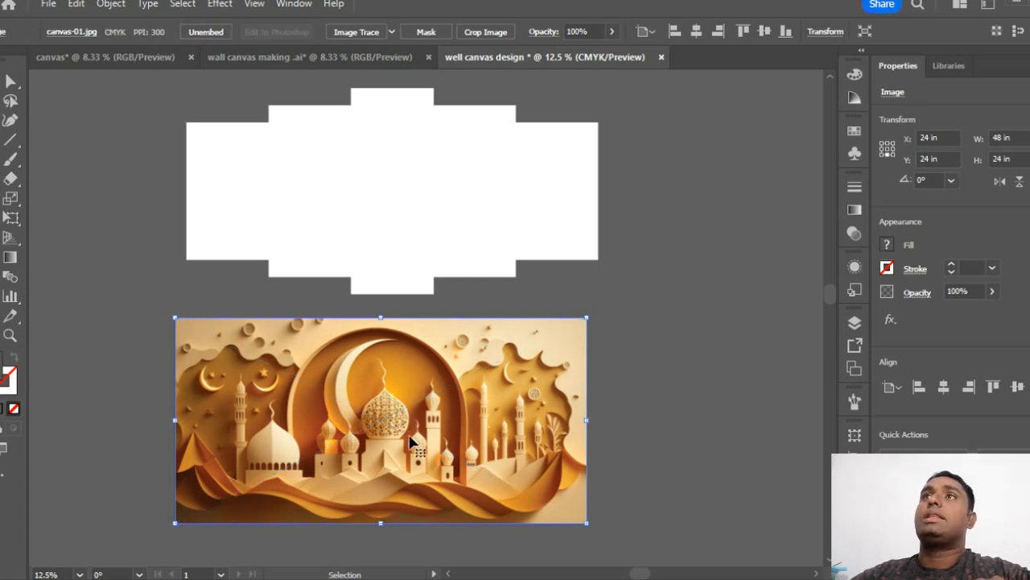
Try to align the embedded image and the middle panel by their vertical centers, and undo the alignment.
{"action": "mouse_move", "coordinate": [409, 441]}
{"action": "left_mouse_down"}
{"action": "mouse_move", "coordinate": [410, 211]}
{"action": "mouse_move", "coordinate": [412, 479]}
{"action": "mouse_move", "coordinate": [406, 378]}
{"action": "mouse_move", "coordinate": [406, 441]}
{"action": "mouse_move", "coordinate": [418, 443]}
{"action": "left_mouse_up"}
{"action": "key", "text": "ctrl+z"}
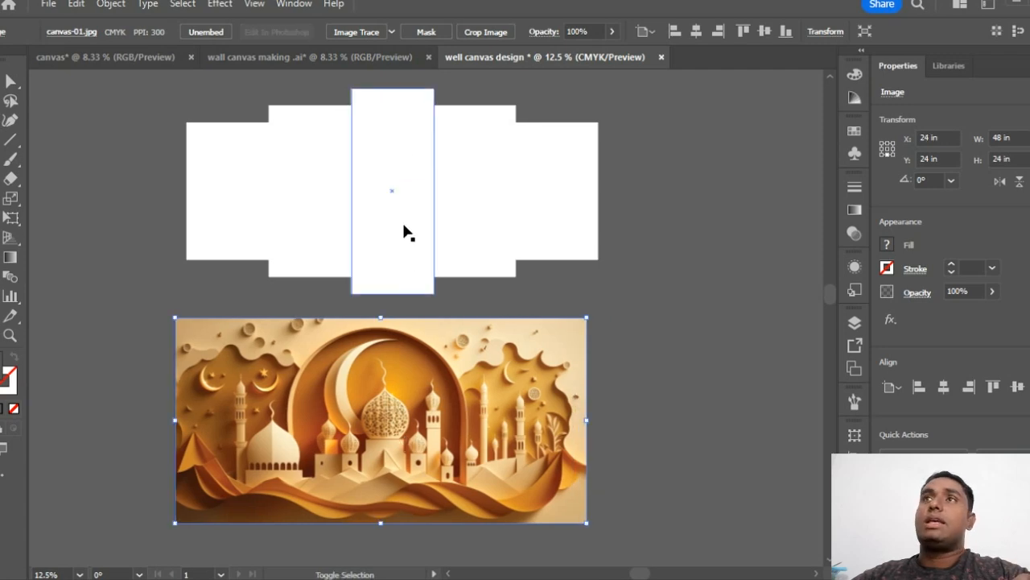
{"action": "left_click", "coordinate": [395, 163], "text": "shift"}
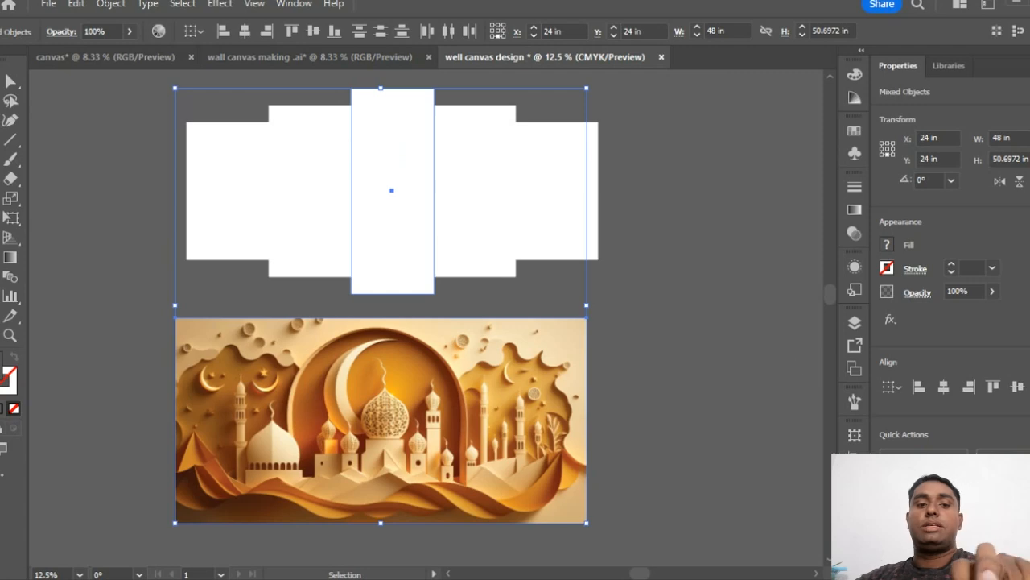
{"action": "left_click", "coordinate": [1018, 388]}
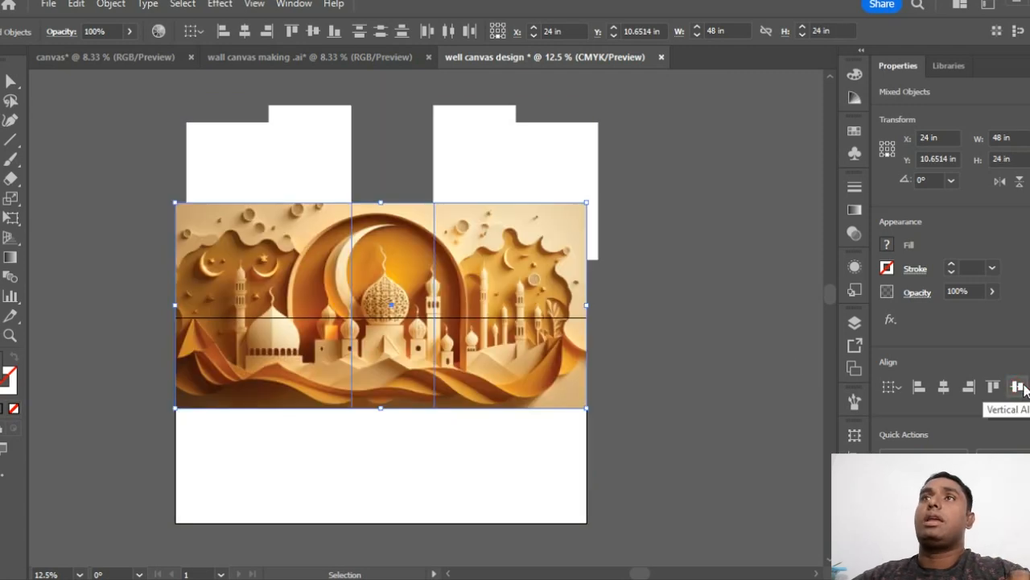
{"action": "key", "text": "ctrl+z"}
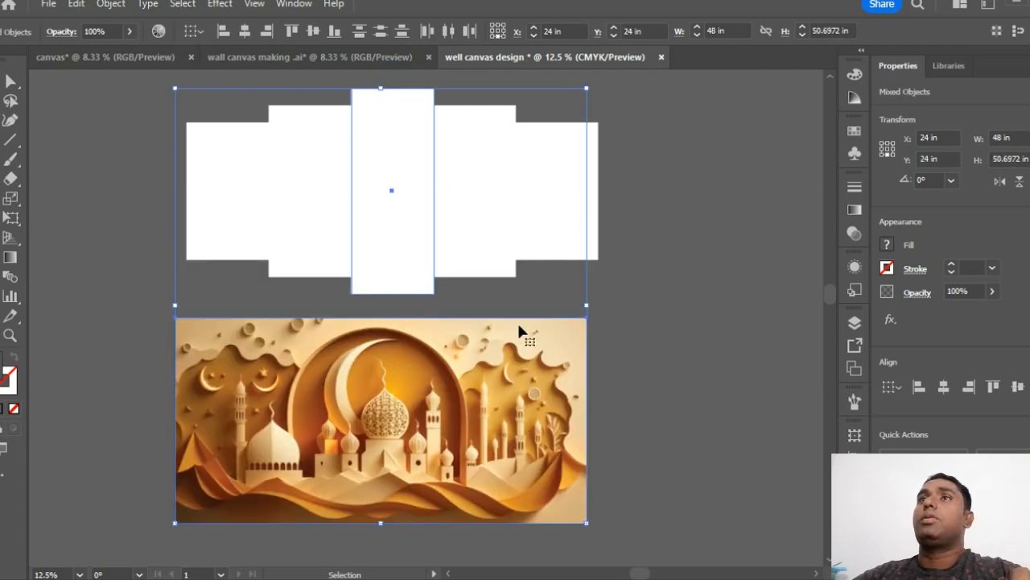
Align the image's vertical center to the middle panel, using that panel as the key object.
{"action": "left_click", "coordinate": [407, 214], "text": "shift"}
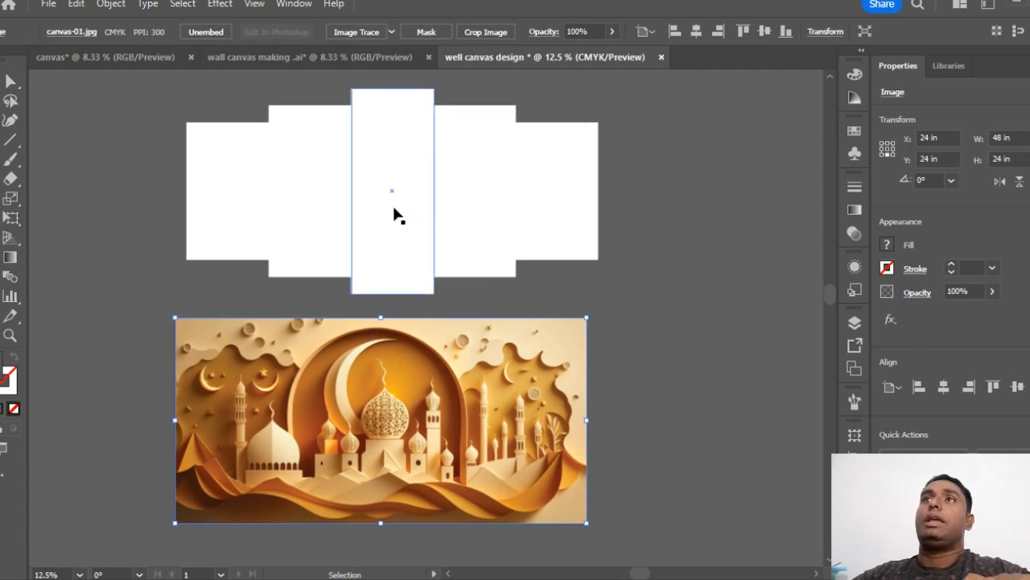
{"action": "left_click", "coordinate": [394, 211], "text": "shift"}
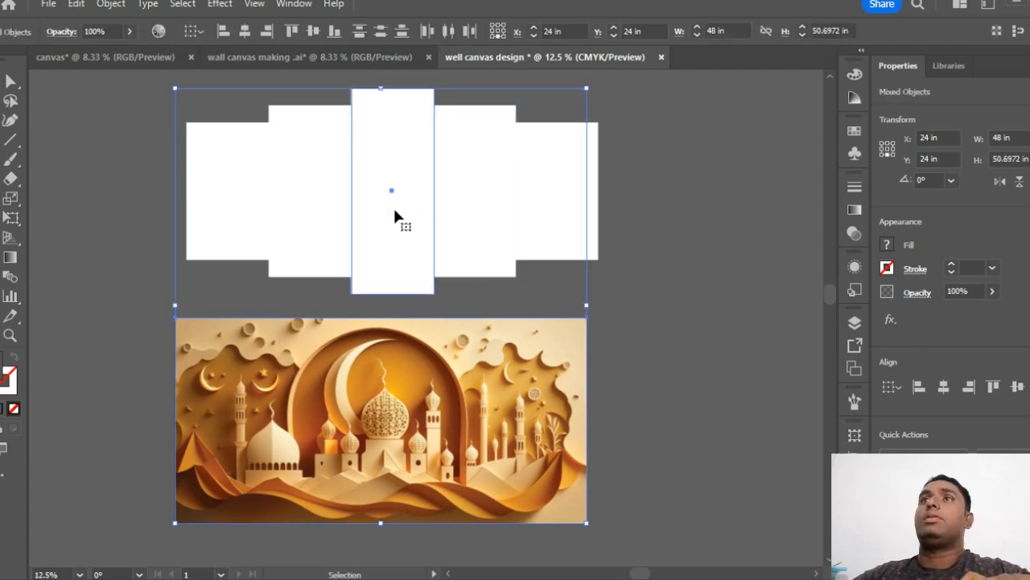
{"action": "left_click", "coordinate": [394, 211]}
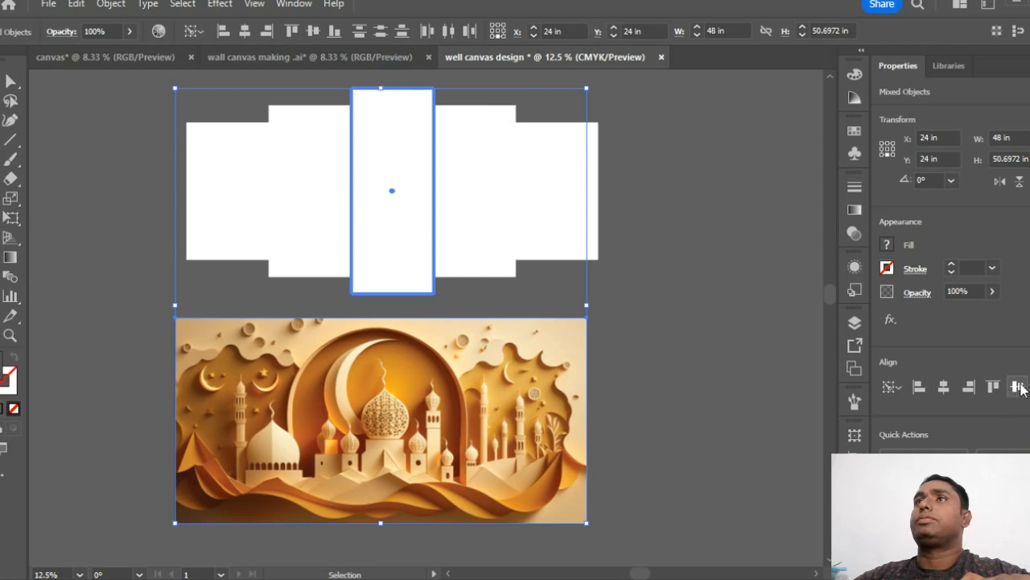
{"action": "left_click", "coordinate": [1019, 388]}
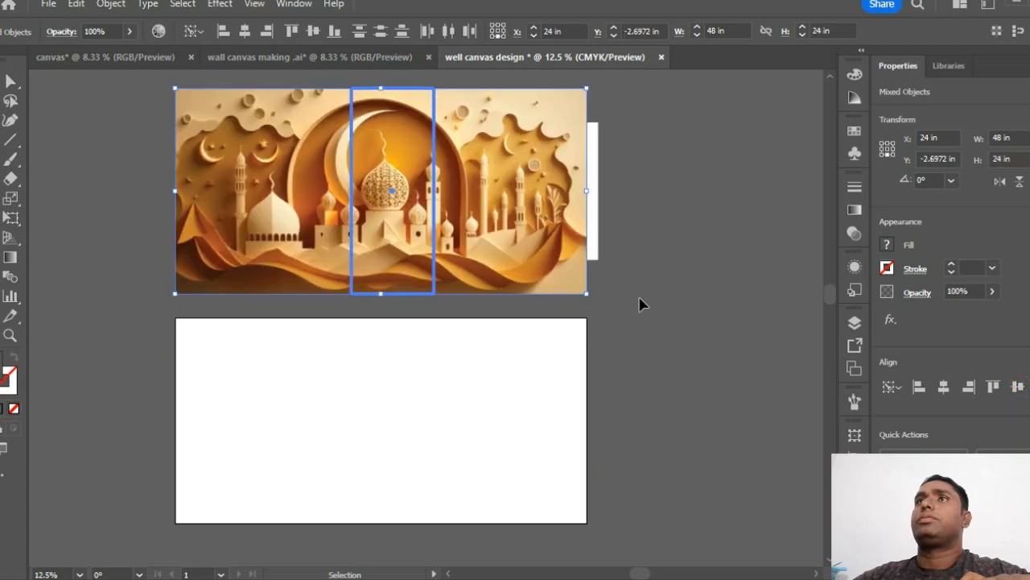
{"action": "left_click", "coordinate": [673, 321]}
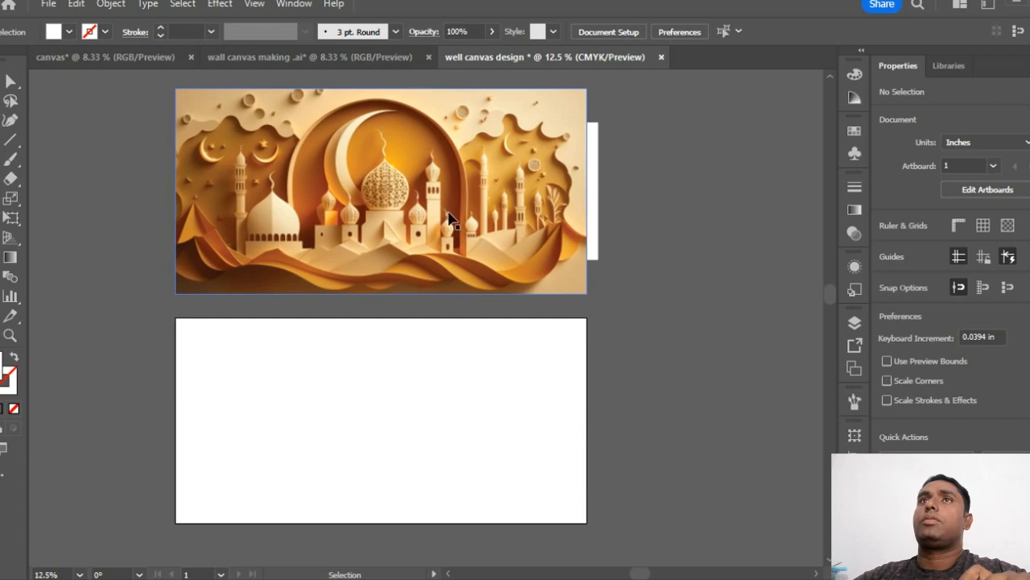
Try shifting the image over the panel row, and undo both the shift and the preceding vertical alignment.
{"action": "mouse_move", "coordinate": [444, 221]}
{"action": "left_mouse_down"}
{"action": "mouse_move", "coordinate": [505, 221]}
{"action": "mouse_move", "coordinate": [455, 213]}
{"action": "mouse_move", "coordinate": [451, 223]}
{"action": "mouse_move", "coordinate": [455, 216]}
{"action": "left_mouse_up"}
{"action": "left_click", "coordinate": [624, 349]}
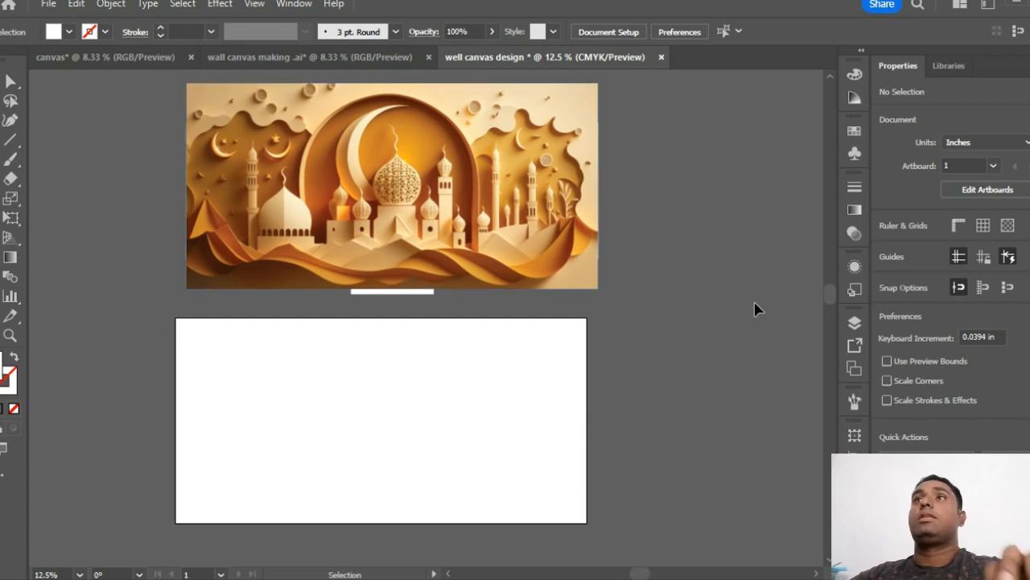
{"action": "key", "text": "ctrl+z"}
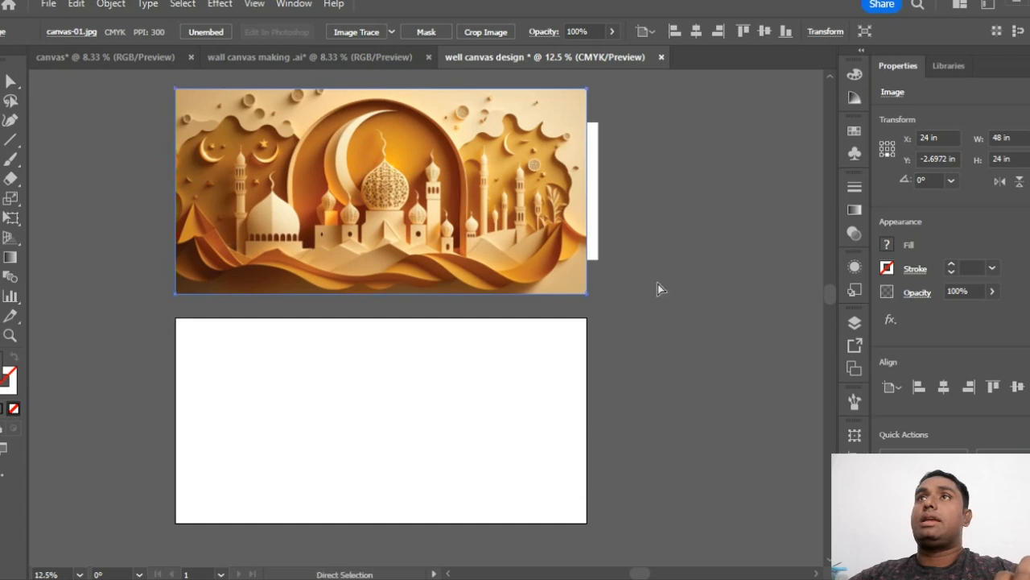
{"action": "key", "text": "ctrl+z"}
{"action": "left_click", "coordinate": [679, 314]}
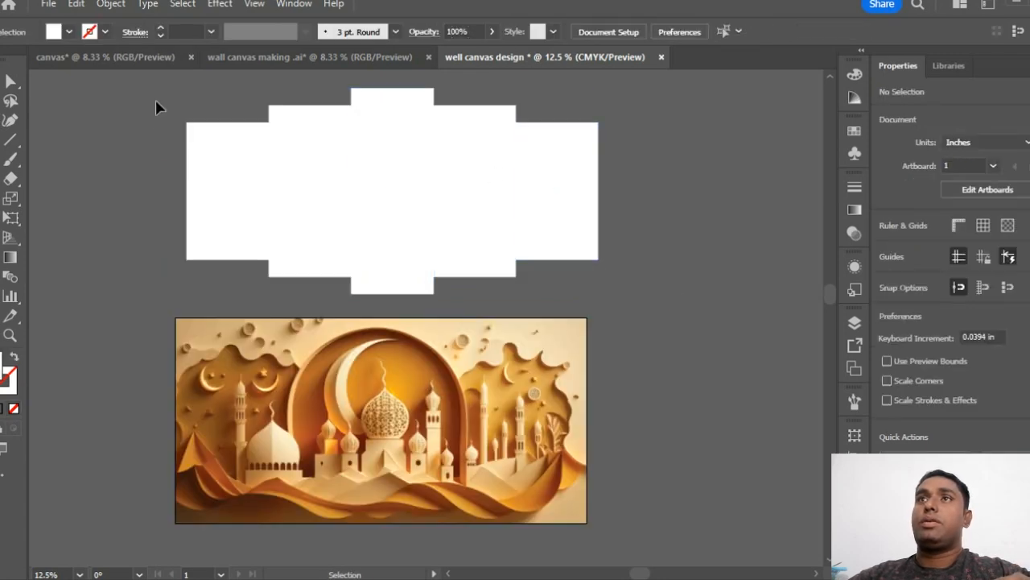
Move the five-panel row leftward until its side edges line up with the image below, and select the image.
{"action": "left_click_drag", "start_coordinate": [153, 120], "coordinate": [650, 237]}
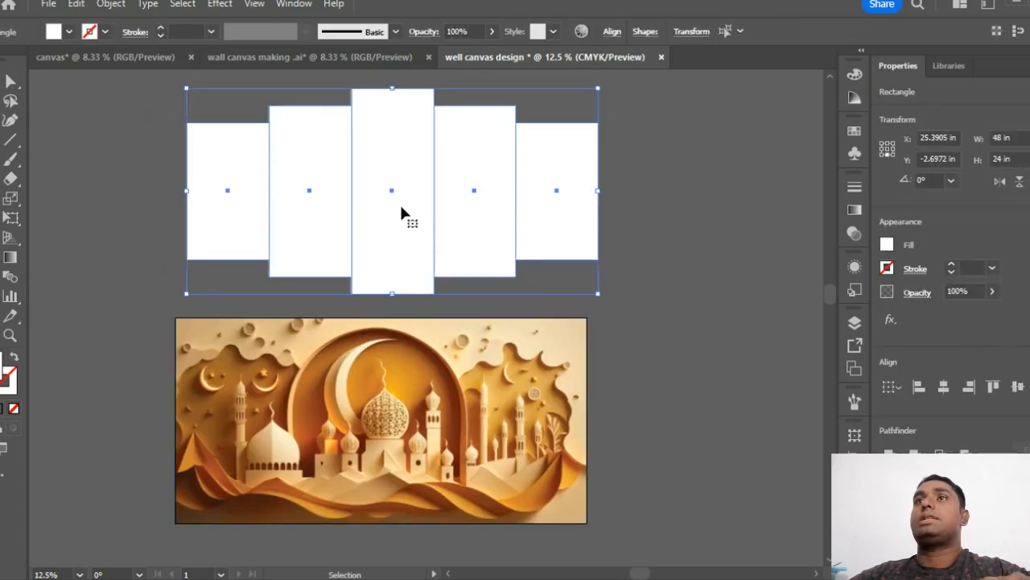
{"action": "left_click_drag", "start_coordinate": [401, 206], "coordinate": [398, 205]}
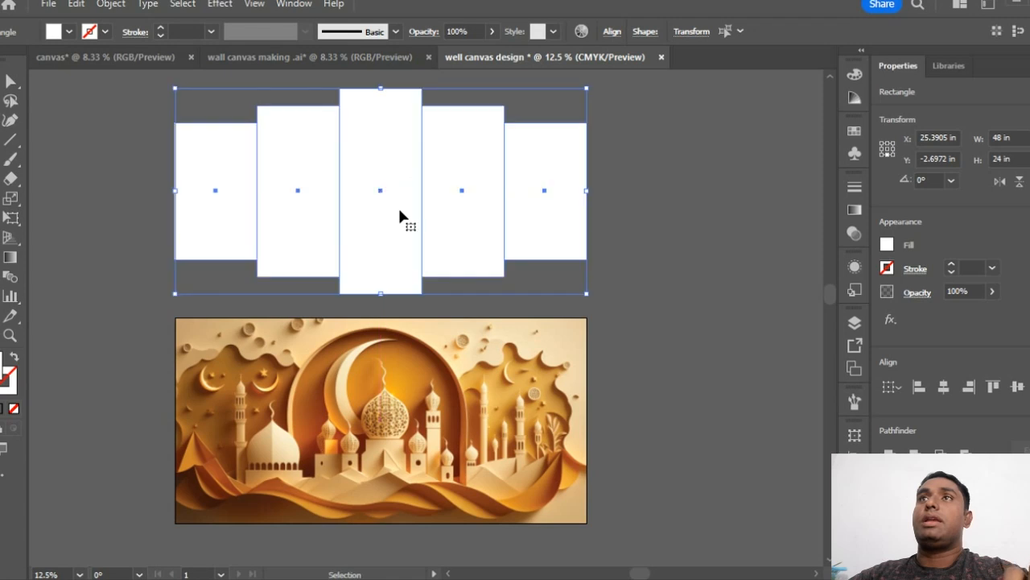
{"action": "left_click", "coordinate": [701, 366]}
{"action": "left_click", "coordinate": [382, 394]}
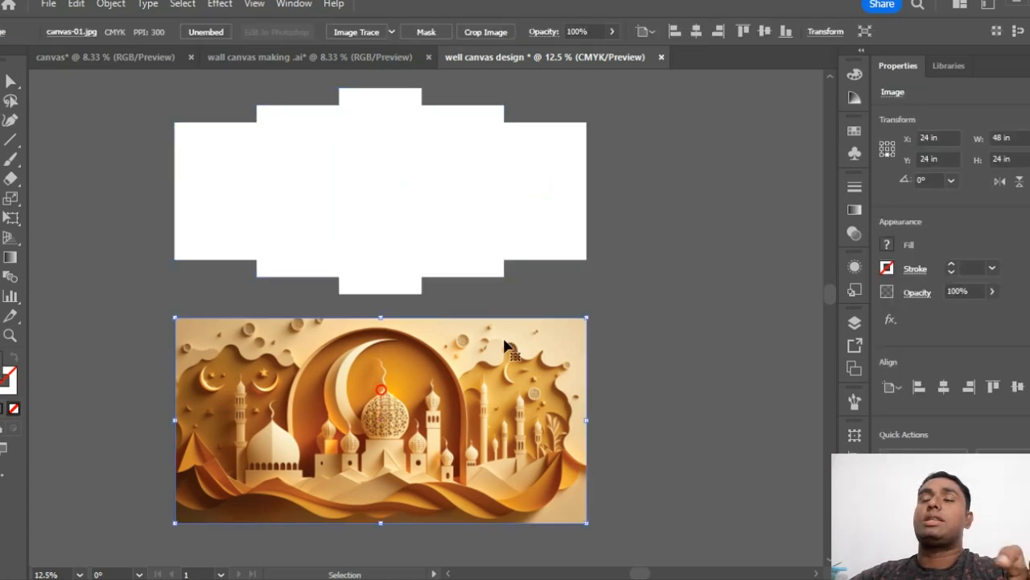
Align the mosque image's vertical center to the middle panel, with that panel as key object, so the image covers the panel row.
{"action": "left_click", "coordinate": [378, 158], "text": "shift"}
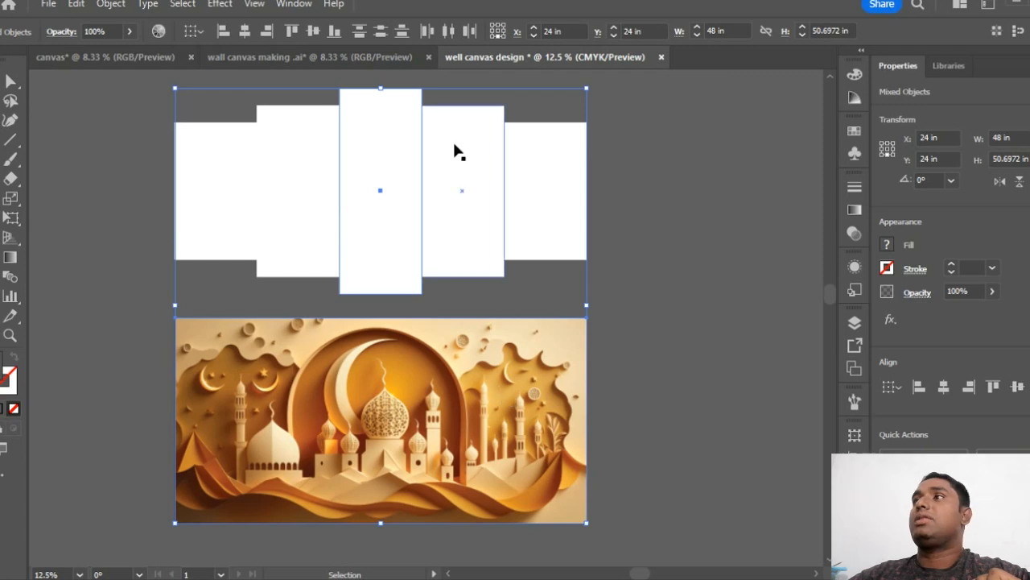
{"action": "left_click", "coordinate": [386, 185]}
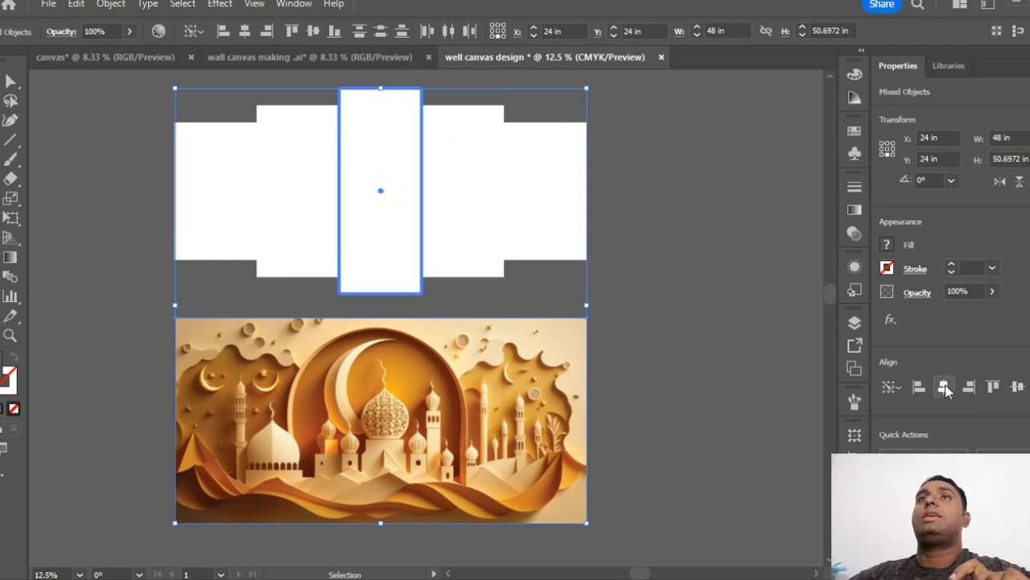
{"action": "left_click", "coordinate": [1018, 387]}
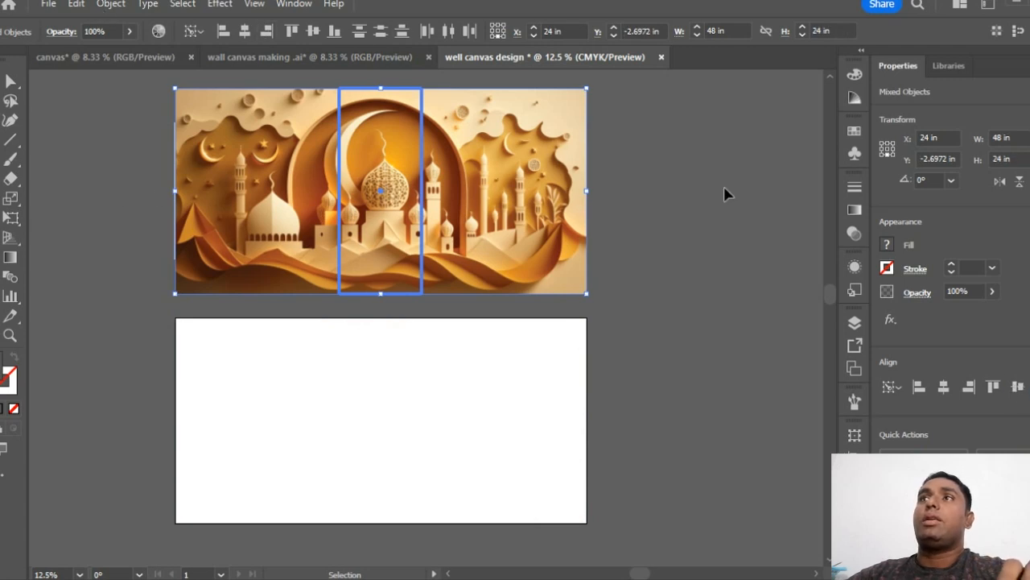
{"action": "left_click", "coordinate": [700, 288]}
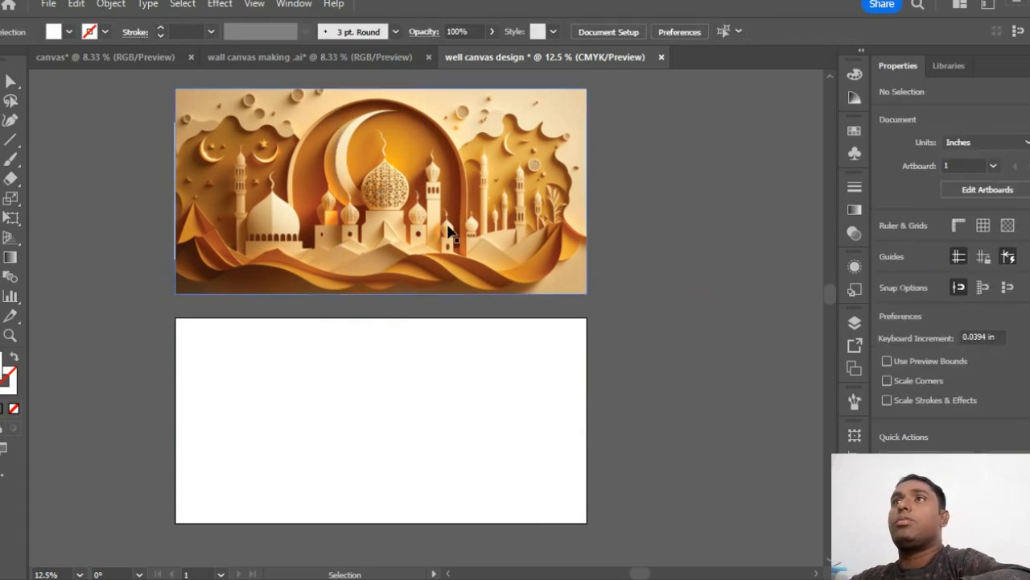
Nudge the image 0.0394 in to the left over the panel row and check all object outlines.
{"action": "left_click", "coordinate": [439, 232]}
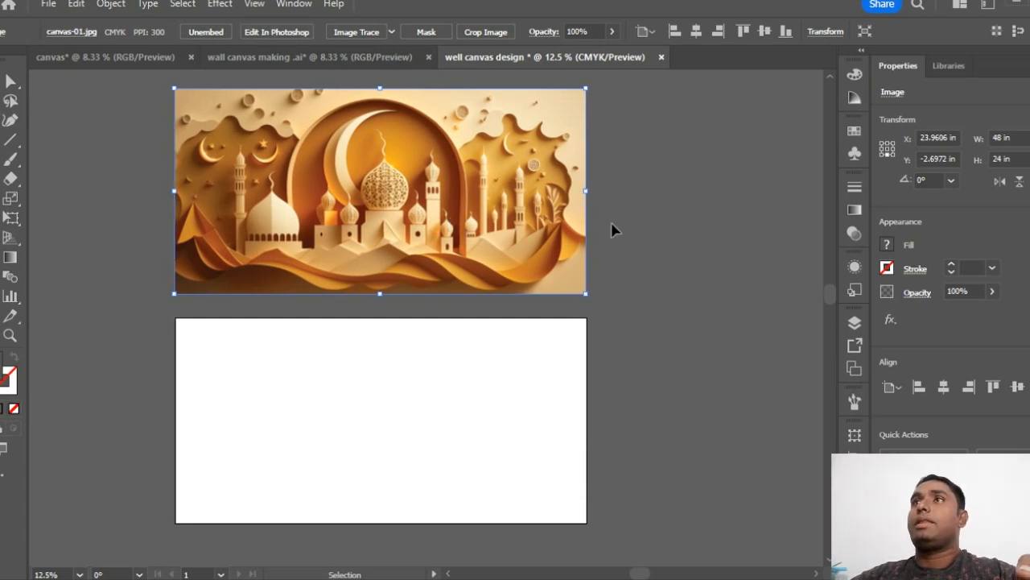
{"action": "left_click", "coordinate": [675, 239]}
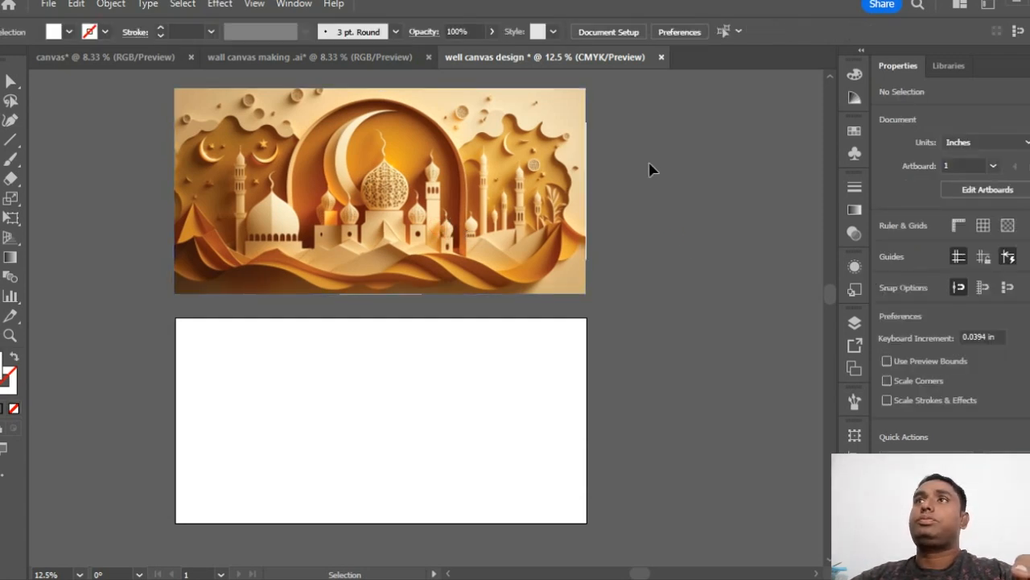
{"action": "left_click", "coordinate": [568, 238]}
{"action": "left_click", "coordinate": [670, 196]}
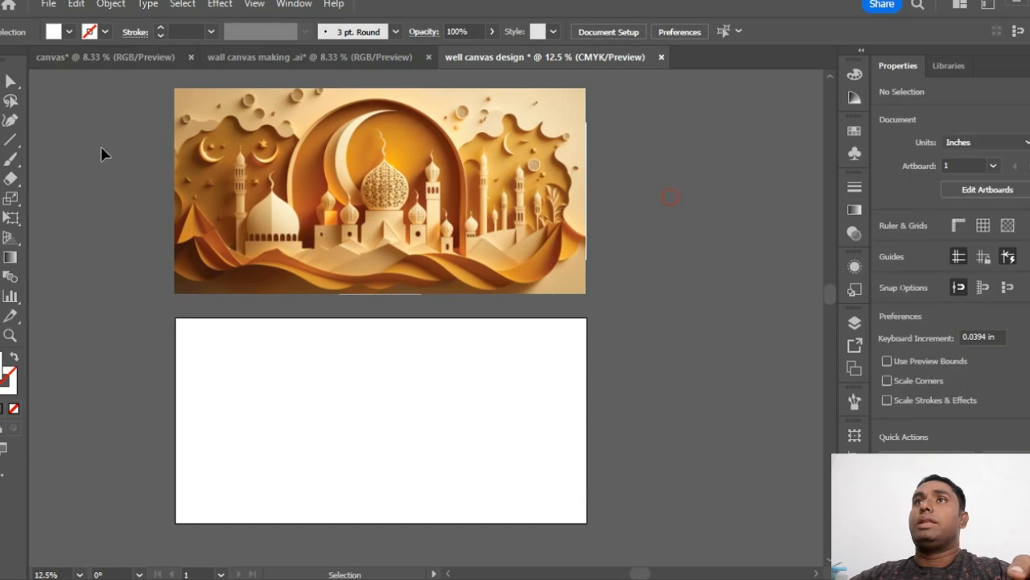
{"action": "key", "text": "ctrl+a"}
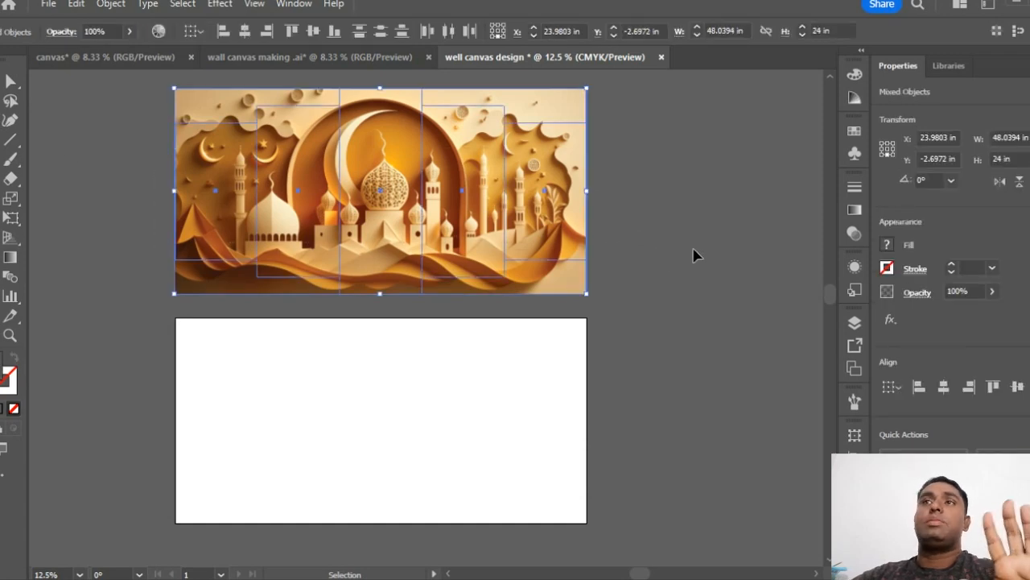
{"action": "left_click", "coordinate": [713, 309]}
Send the mosque image to the back, behind the five white panels.
{"action": "left_click", "coordinate": [387, 205]}
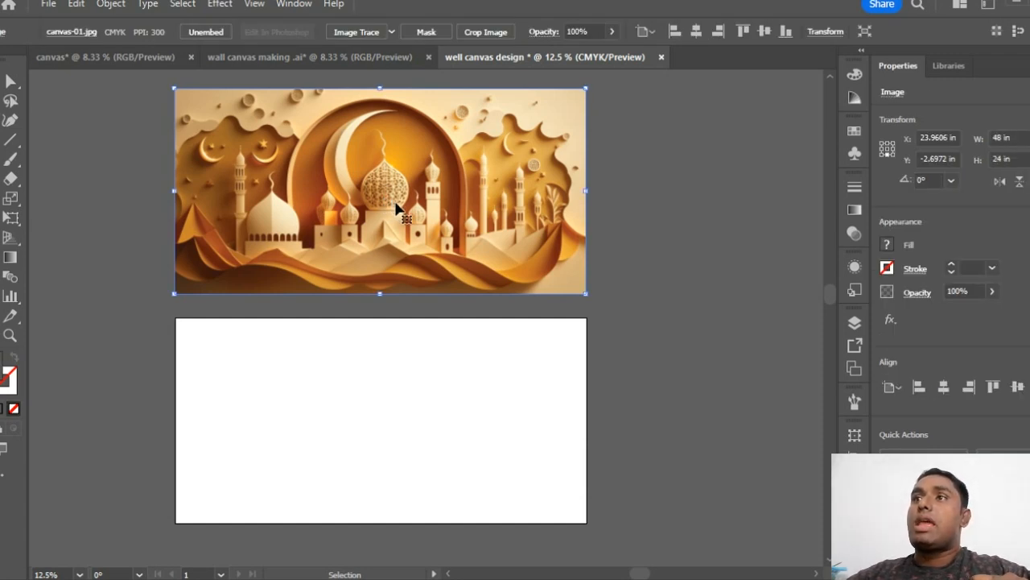
{"action": "right_click", "coordinate": [397, 205]}
{"action": "mouse_move", "coordinate": [494, 423]}
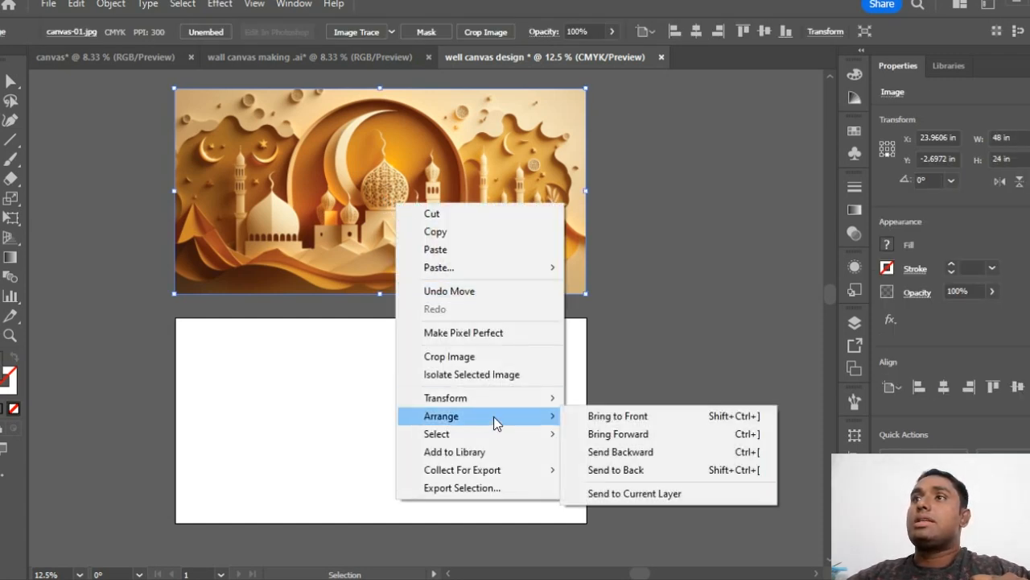
{"action": "left_click", "coordinate": [667, 473]}
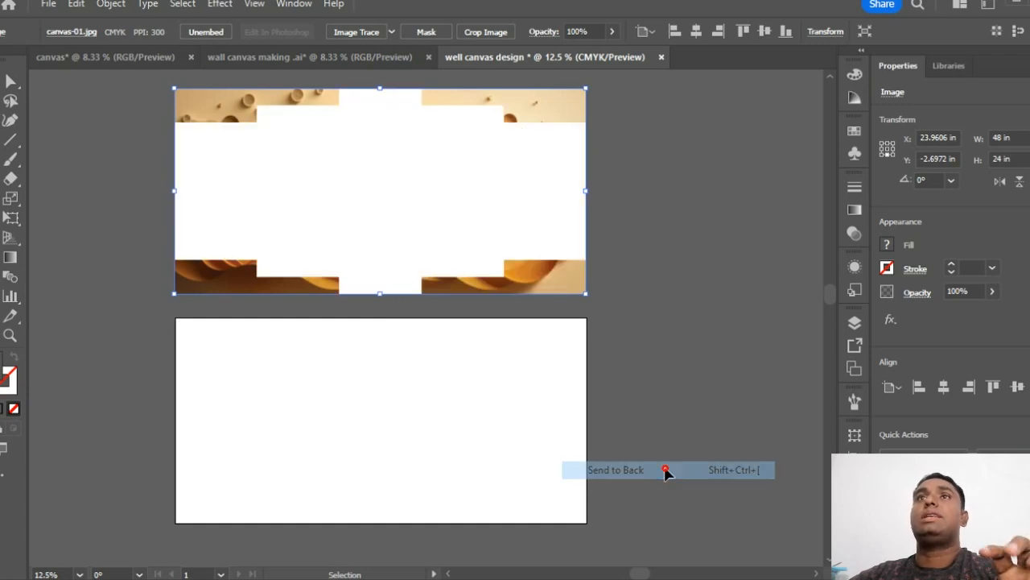
{"action": "left_click", "coordinate": [685, 256]}
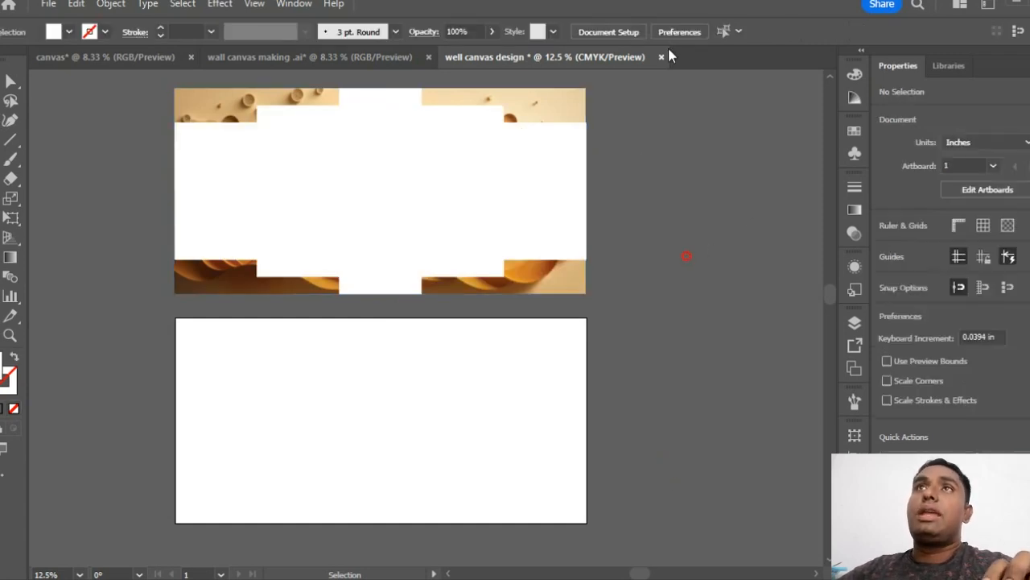
Copy the mosque image and paste duplicates in back at the same position, so each panel has its own image.
{"action": "left_click", "coordinate": [225, 100]}
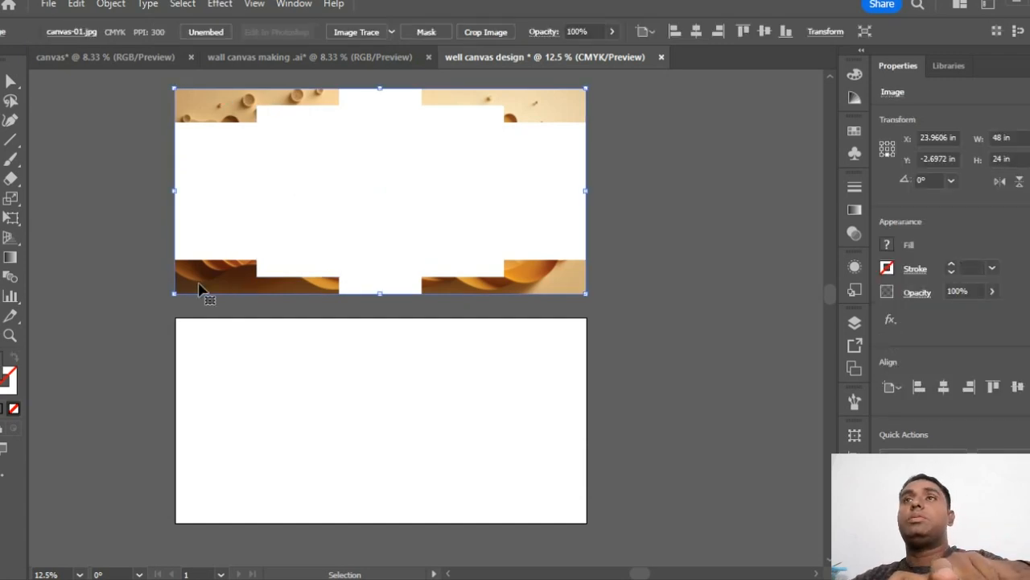
{"action": "key", "text": "a"}
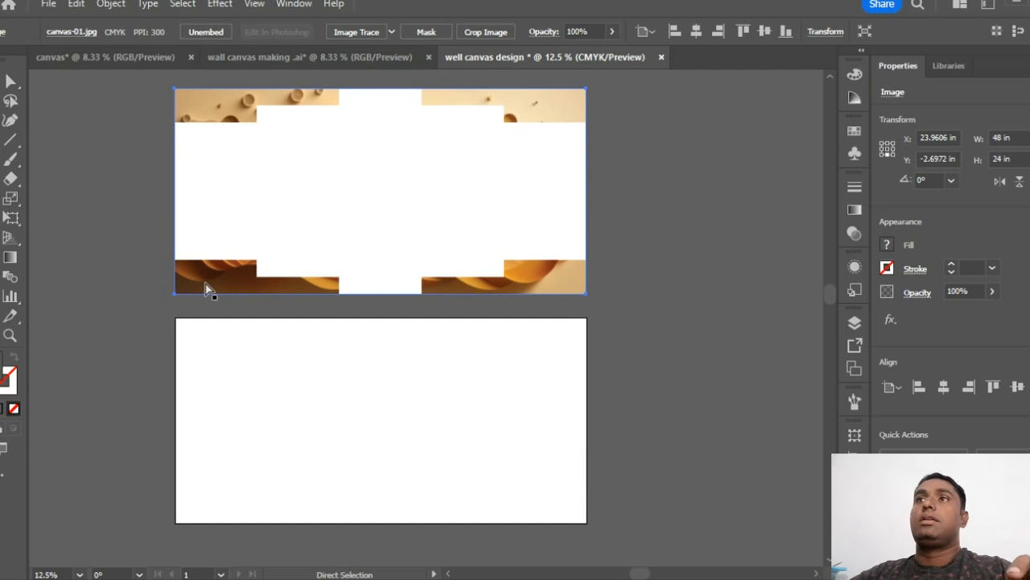
{"action": "key", "text": "v"}
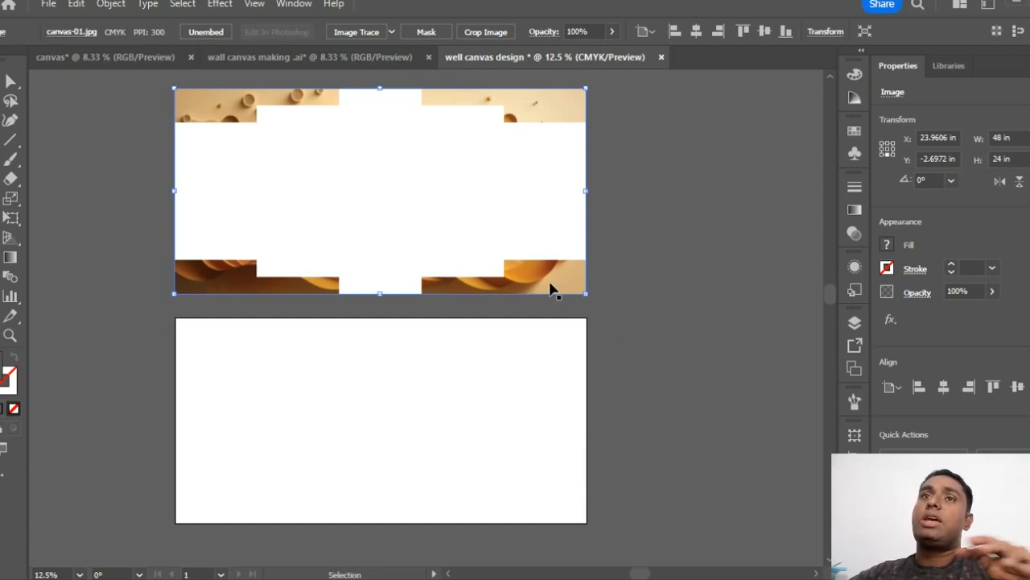
{"action": "left_click", "coordinate": [656, 326]}
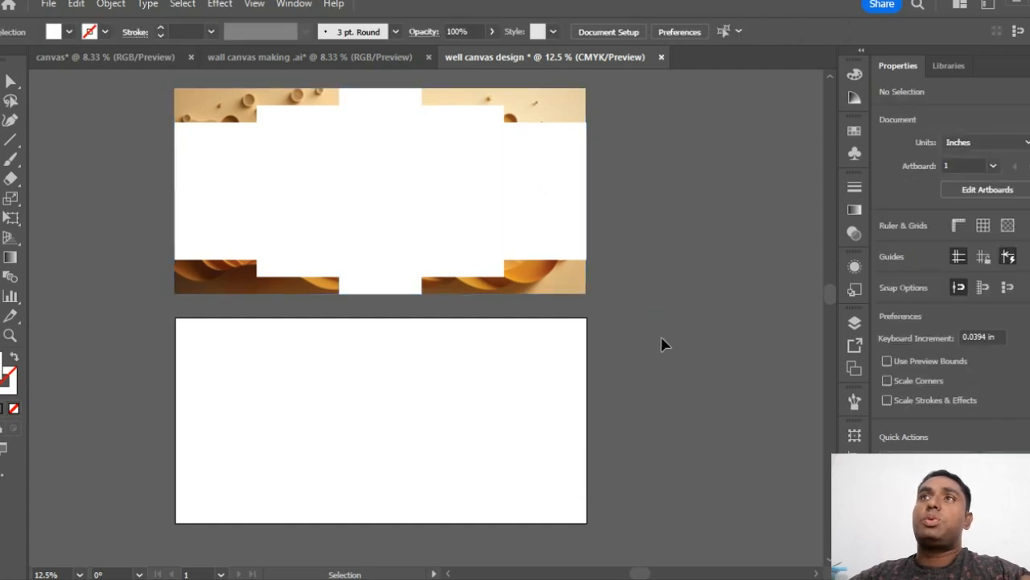
Make a clipping mask from the middle panel and one copy of the mosque image.
{"action": "left_click", "coordinate": [392, 266]}
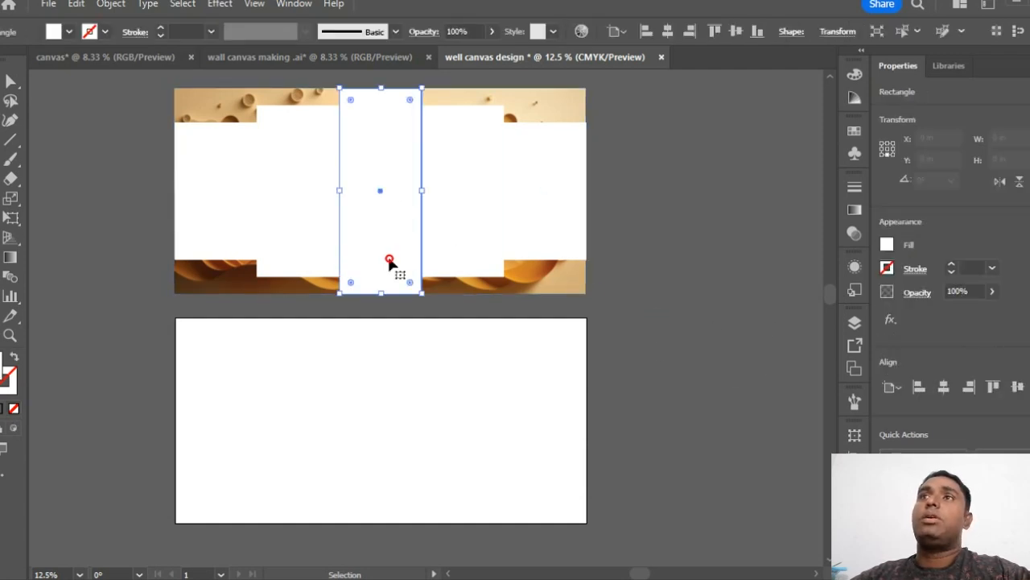
{"action": "left_click", "coordinate": [522, 291], "text": "shift"}
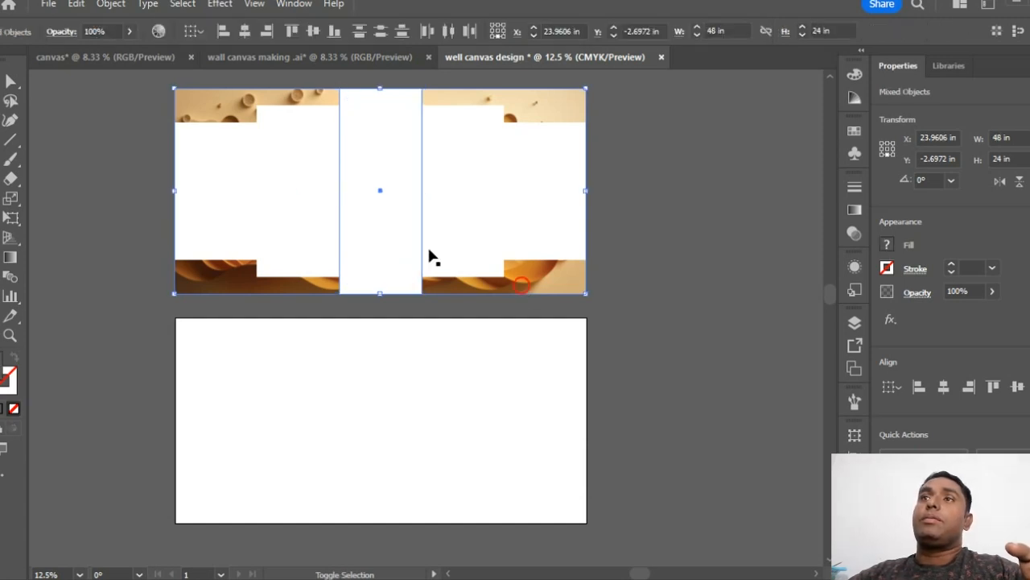
{"action": "right_click", "coordinate": [378, 181]}
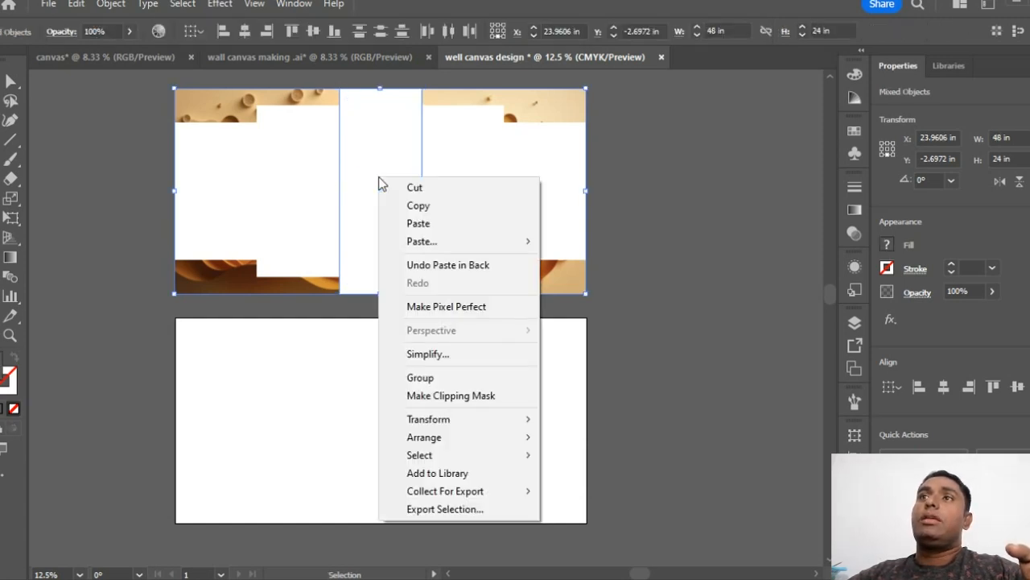
{"action": "left_click", "coordinate": [473, 395]}
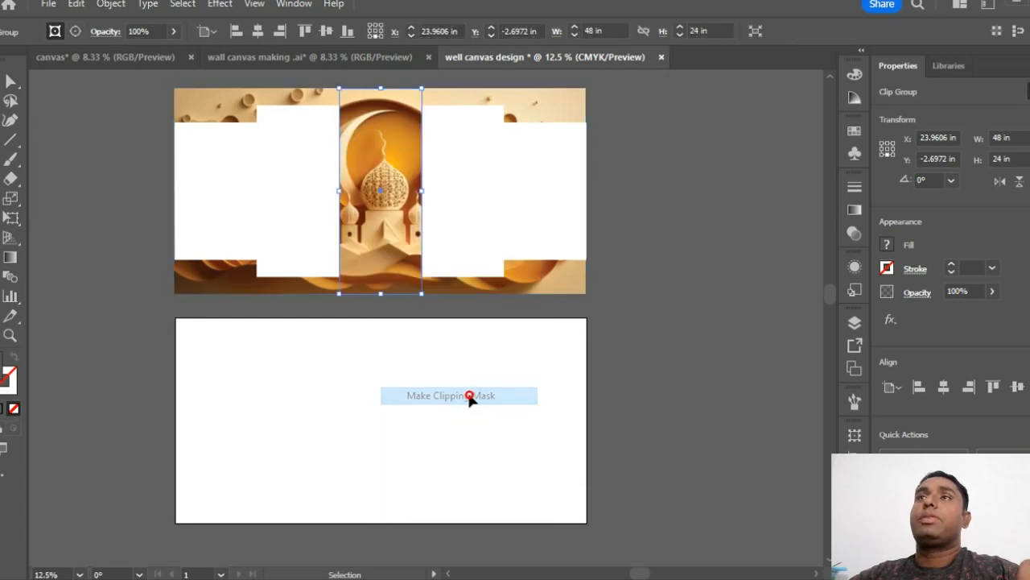
{"action": "left_click", "coordinate": [711, 293]}
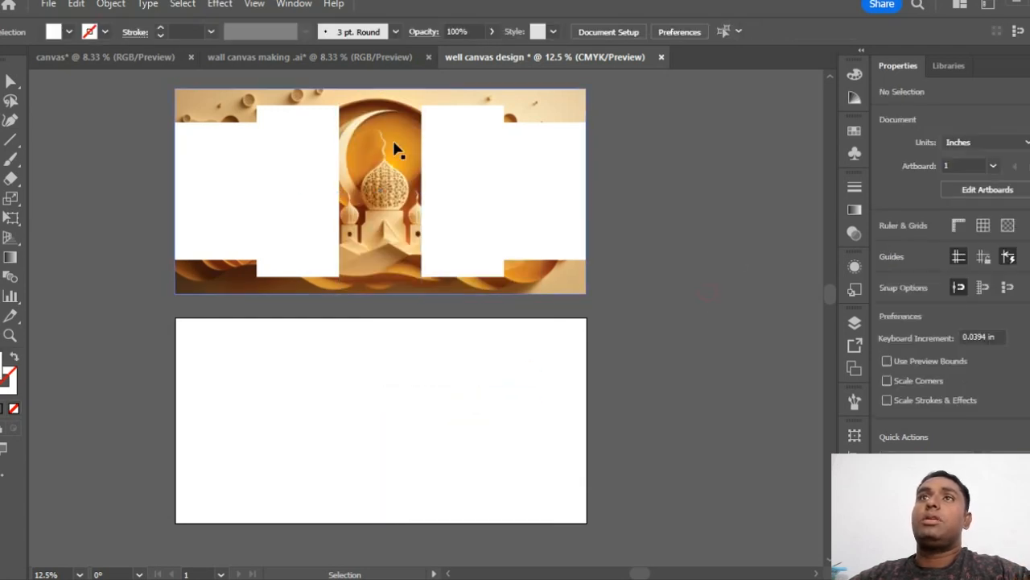
Clip another image copy with the panel immediately left of the middle one, using a clipping mask.
{"action": "left_click", "coordinate": [318, 216]}
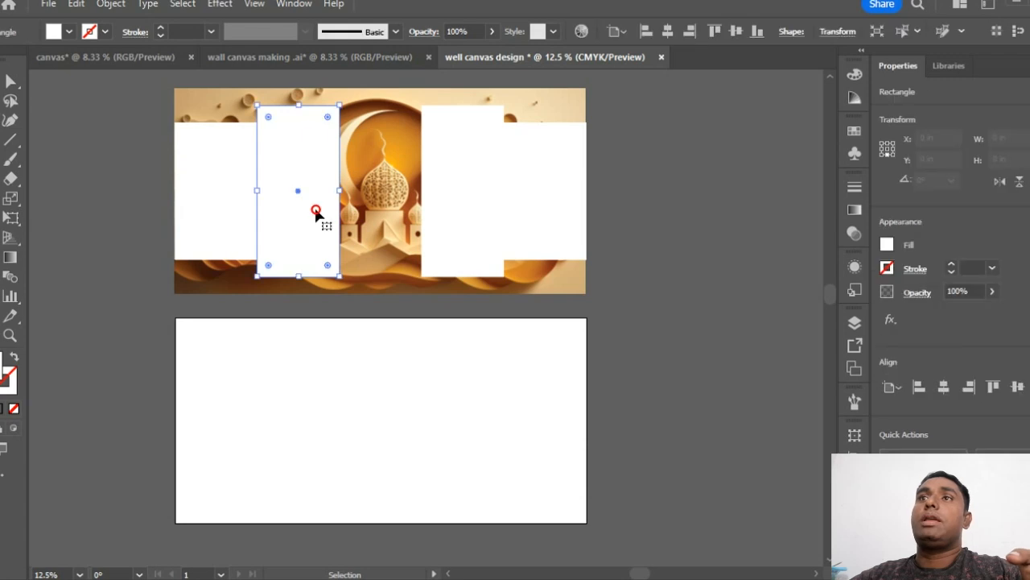
{"action": "left_click", "coordinate": [239, 282], "text": "shift"}
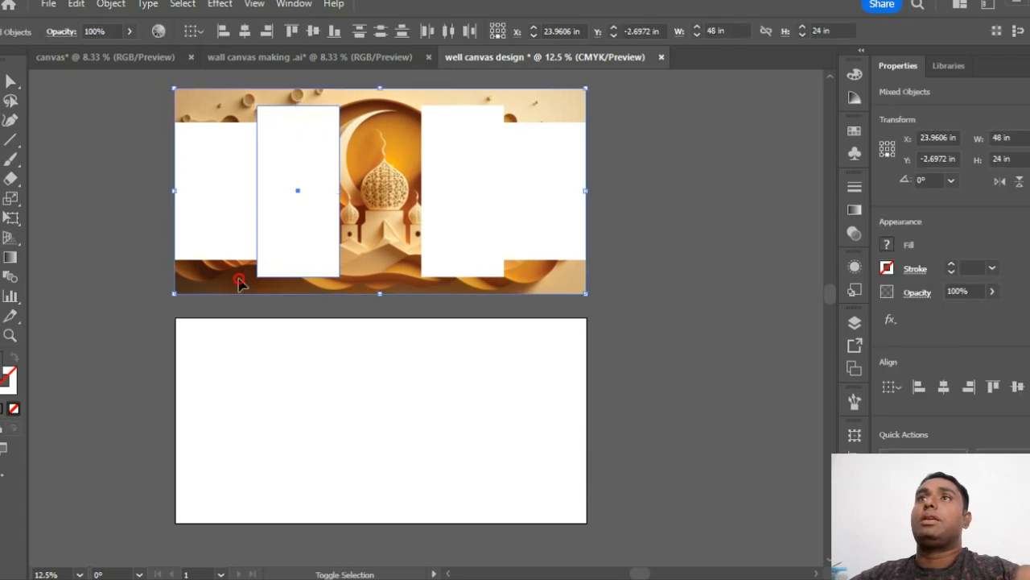
{"action": "right_click", "coordinate": [312, 205]}
{"action": "left_click", "coordinate": [444, 423]}
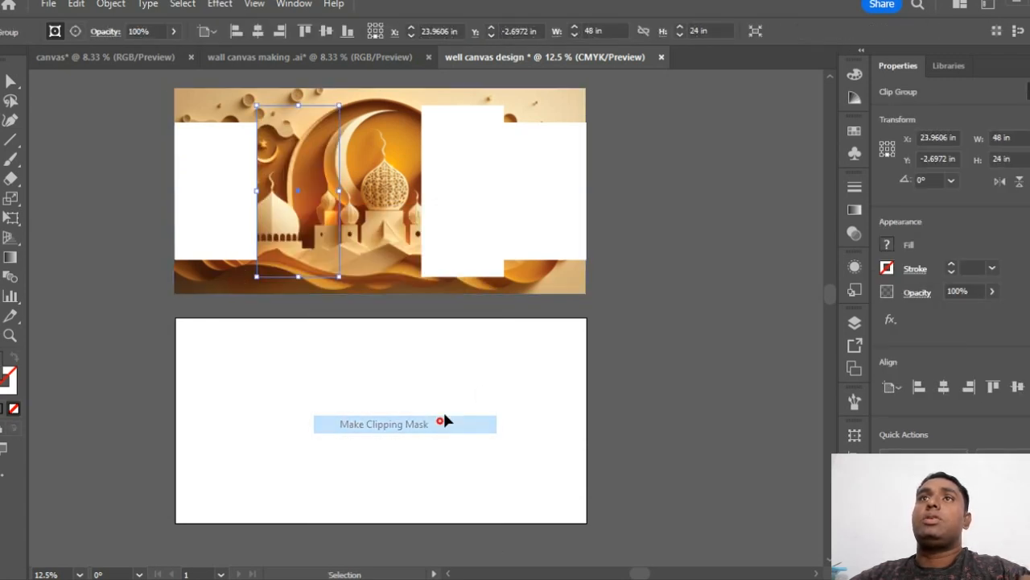
{"action": "left_click", "coordinate": [680, 268]}
Clip another image copy with the leftmost panel, using a clipping mask.
{"action": "left_click", "coordinate": [219, 191]}
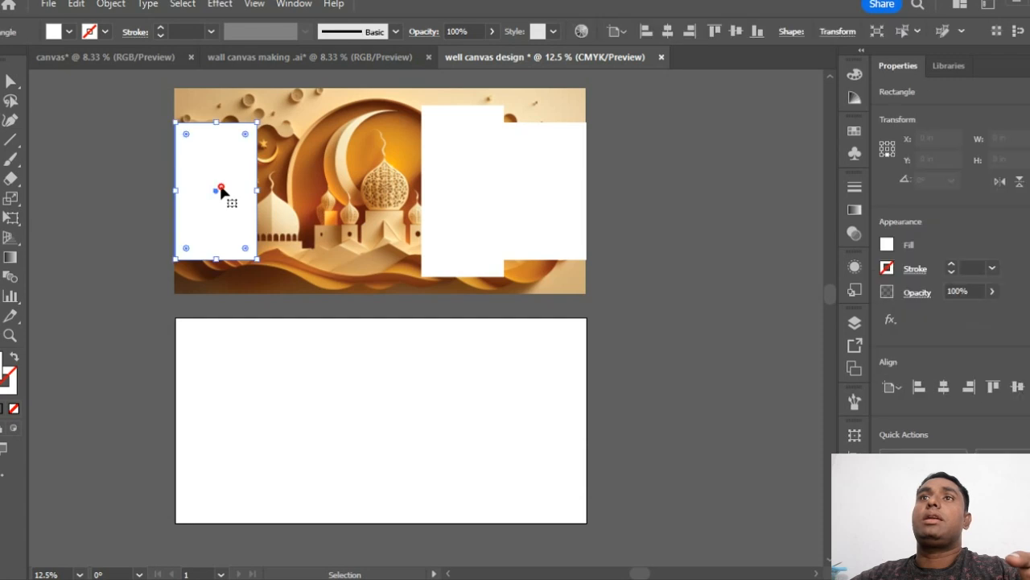
{"action": "left_click", "coordinate": [228, 275], "text": "shift"}
{"action": "right_click", "coordinate": [214, 190]}
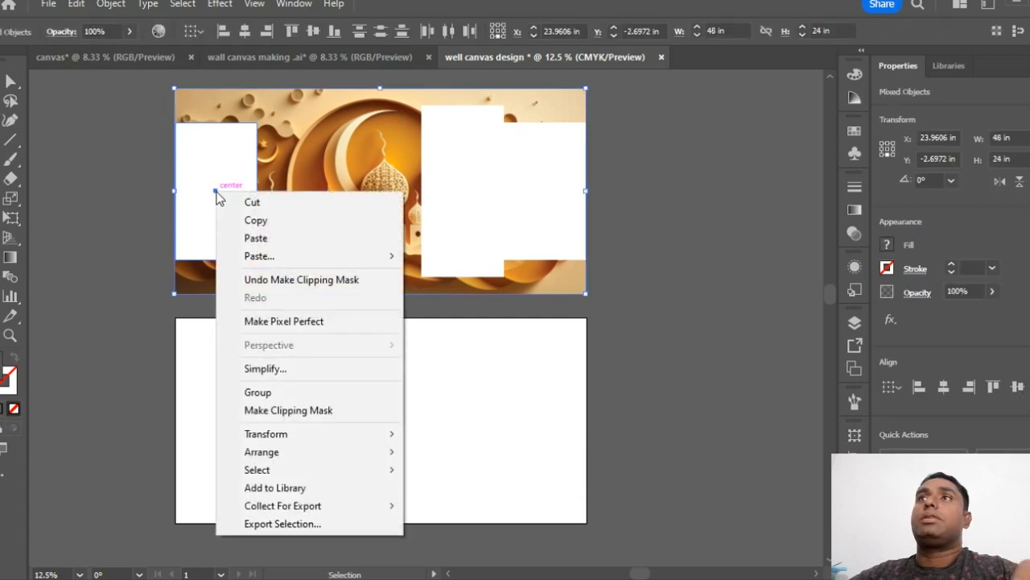
{"action": "left_click", "coordinate": [303, 411]}
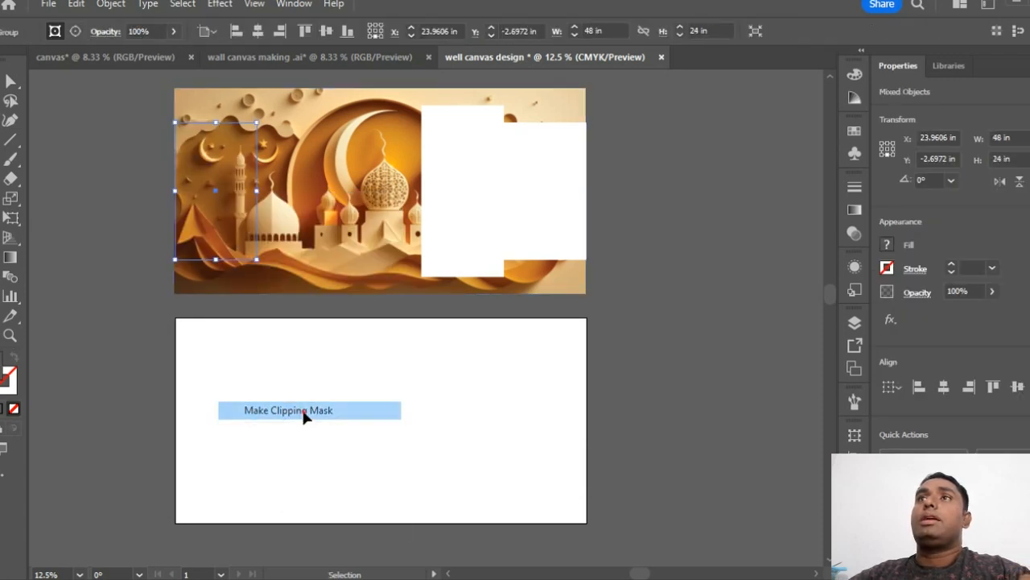
{"action": "left_click", "coordinate": [668, 288]}
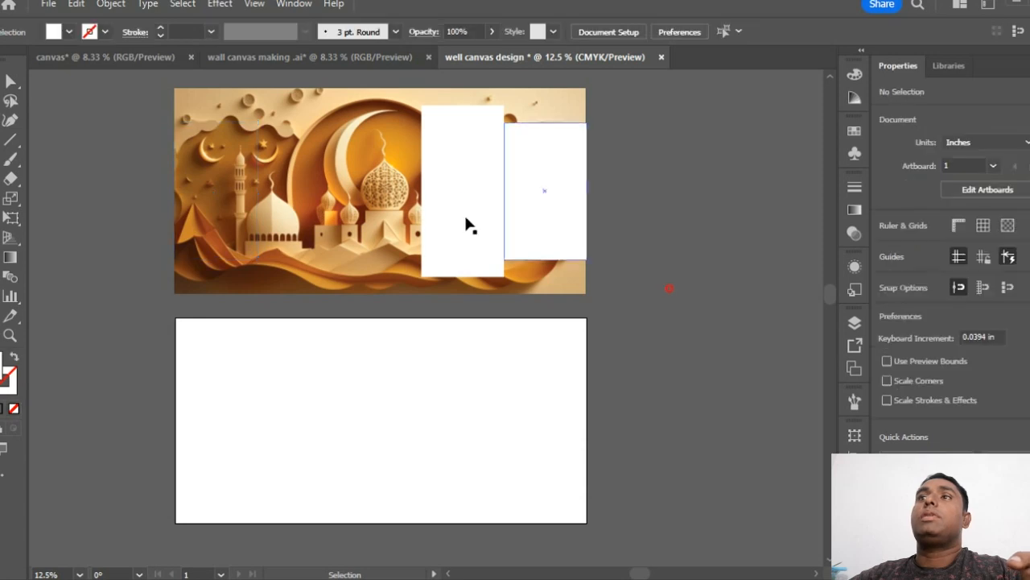
Clip another image copy with the panel immediately right of the middle one, using a clipping mask.
{"action": "left_click", "coordinate": [460, 215]}
{"action": "left_click", "coordinate": [545, 288], "text": "shift"}
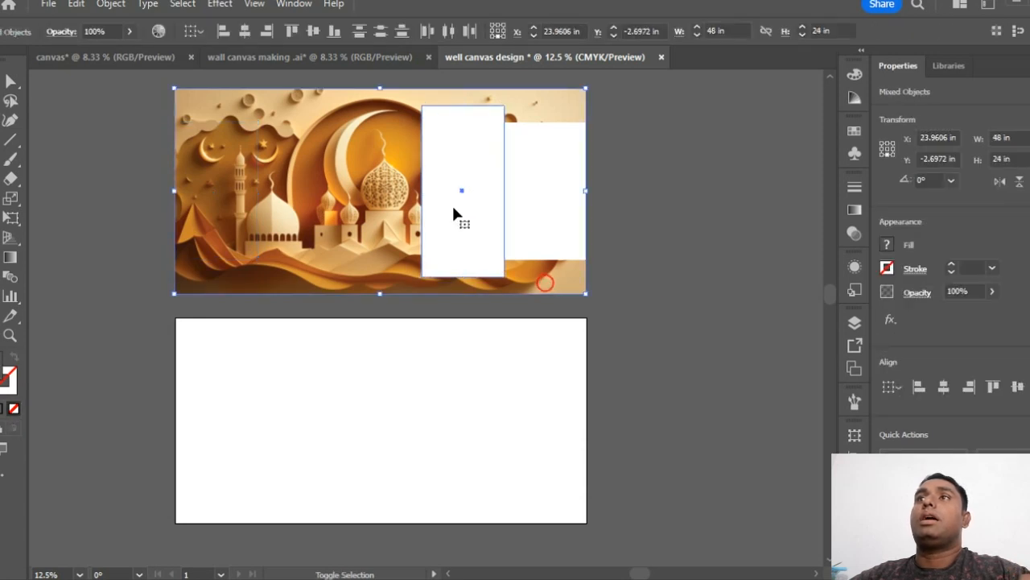
{"action": "right_click", "coordinate": [454, 210]}
{"action": "left_click", "coordinate": [572, 425]}
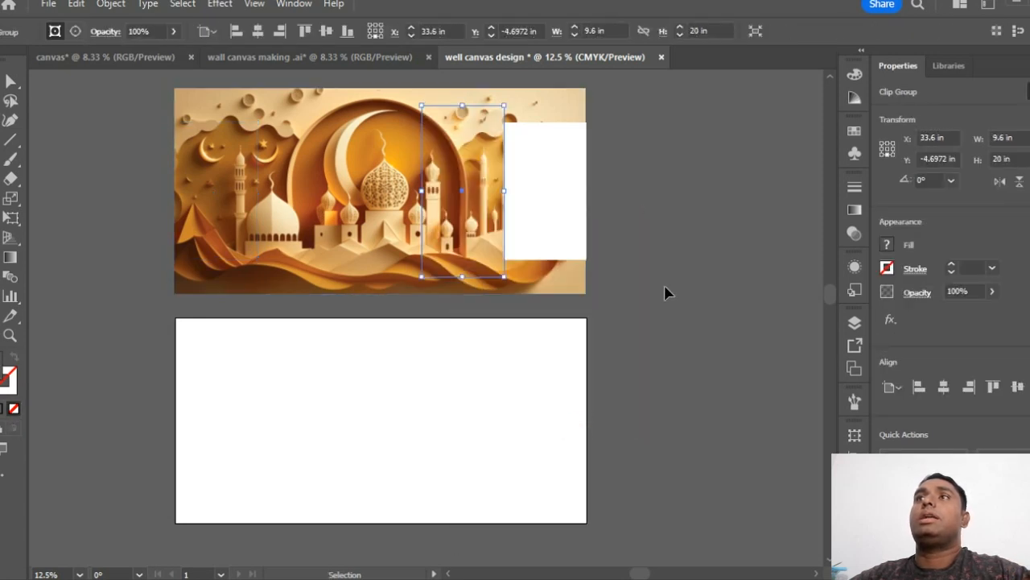
Clip another image copy with the rightmost panel, using a clipping mask.
{"action": "left_click", "coordinate": [562, 286]}
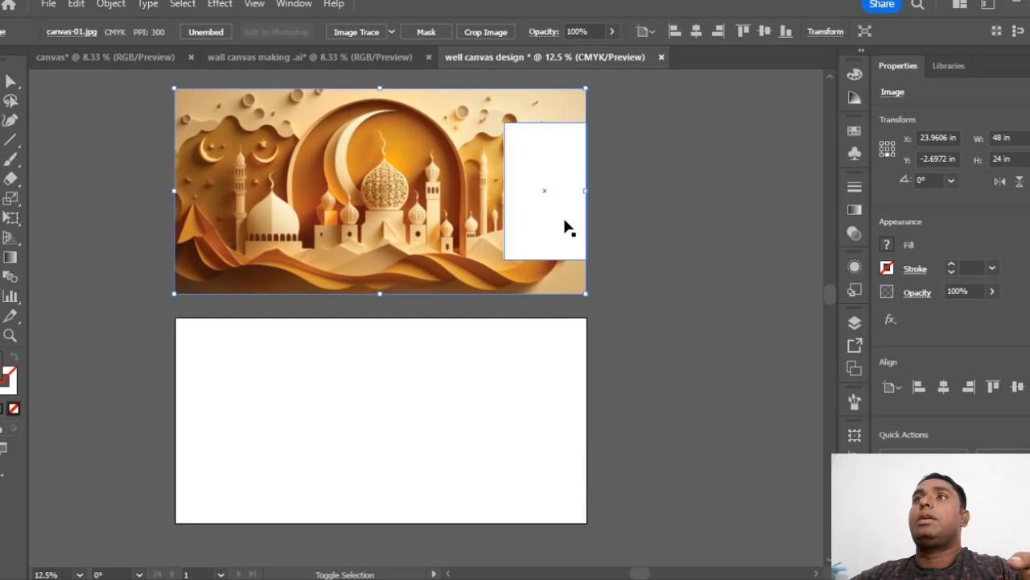
{"action": "left_click", "coordinate": [565, 221], "text": "shift"}
{"action": "right_click", "coordinate": [566, 220]}
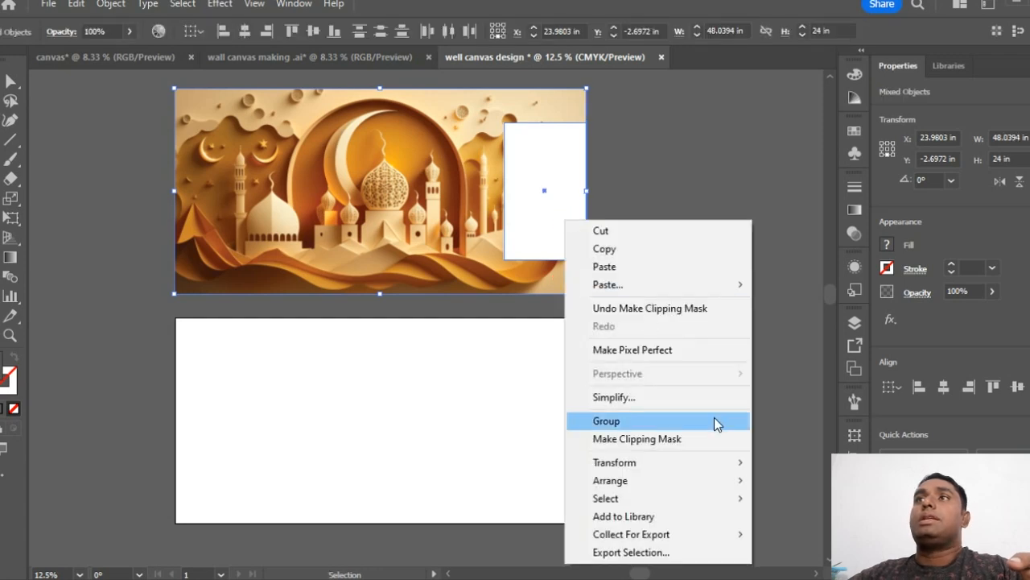
{"action": "left_click", "coordinate": [698, 441]}
{"action": "left_click", "coordinate": [685, 272]}
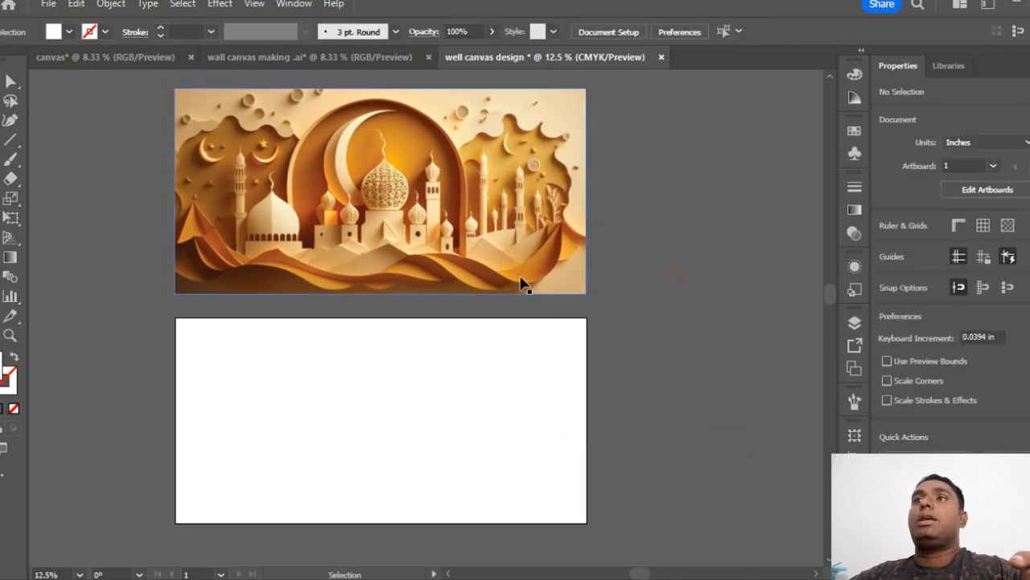
Move the leftover unclipped mosque image down off the panels and delete it.
{"action": "left_click_drag", "start_coordinate": [570, 302], "coordinate": [621, 529]}
{"action": "key", "text": "ctrl+z"}
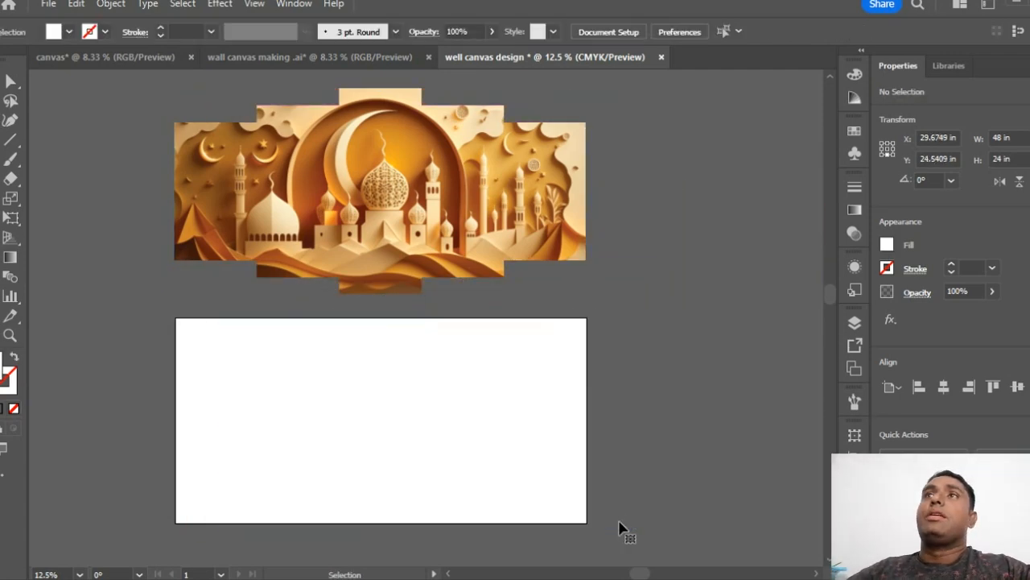
{"action": "scroll", "coordinate": [392, 200], "scroll_direction": "up", "scroll_amount": 1}
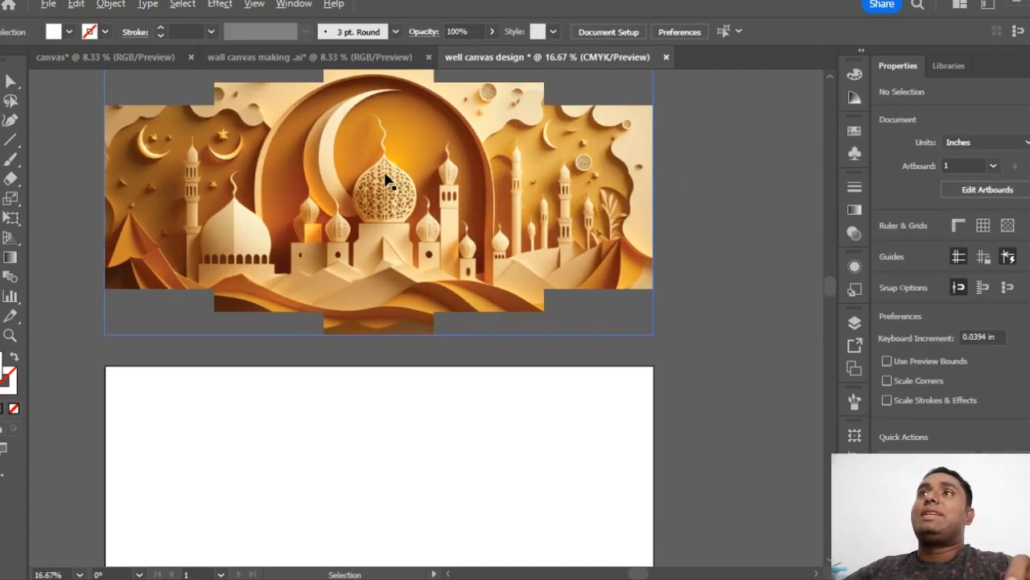
Move the rightmost clipped panel right, away from its neighbour, to a horizontal position of about 45.6 in.
{"action": "scroll", "coordinate": [451, 265], "scroll_direction": "down", "scroll_amount": 1}
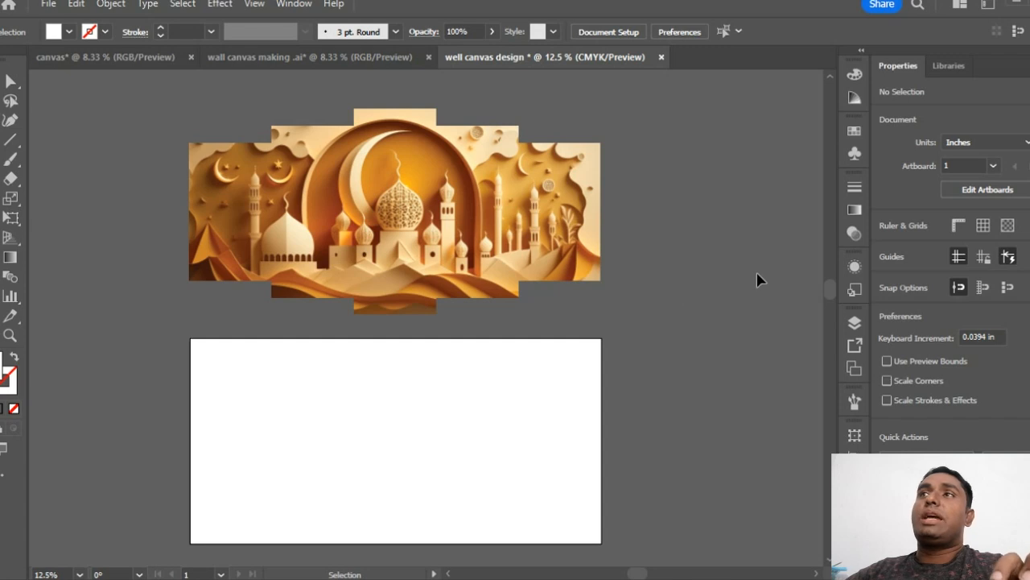
{"action": "left_click", "coordinate": [670, 256]}
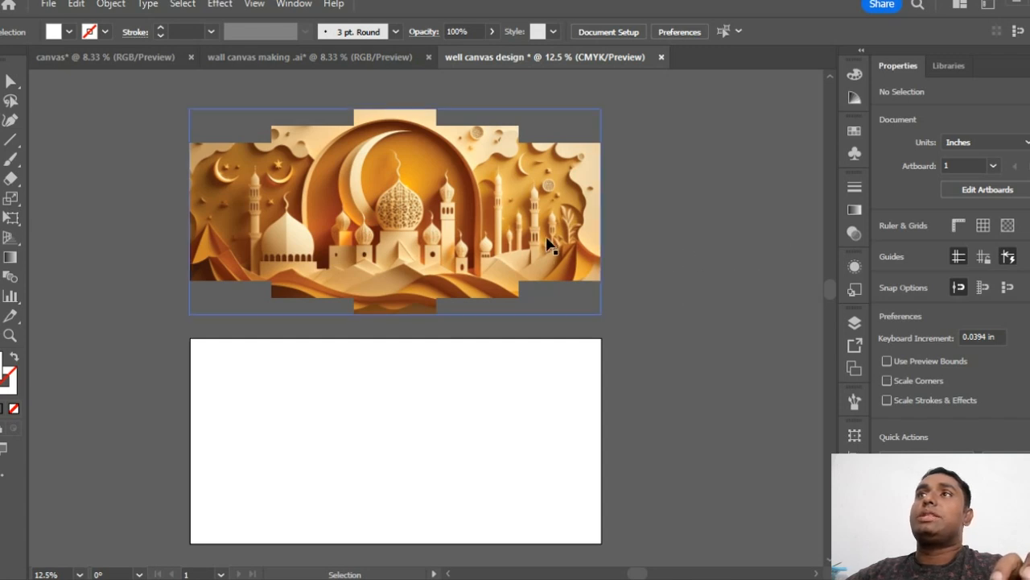
{"action": "left_click", "coordinate": [662, 247]}
{"action": "left_click_drag", "start_coordinate": [568, 235], "coordinate": [588, 240]}
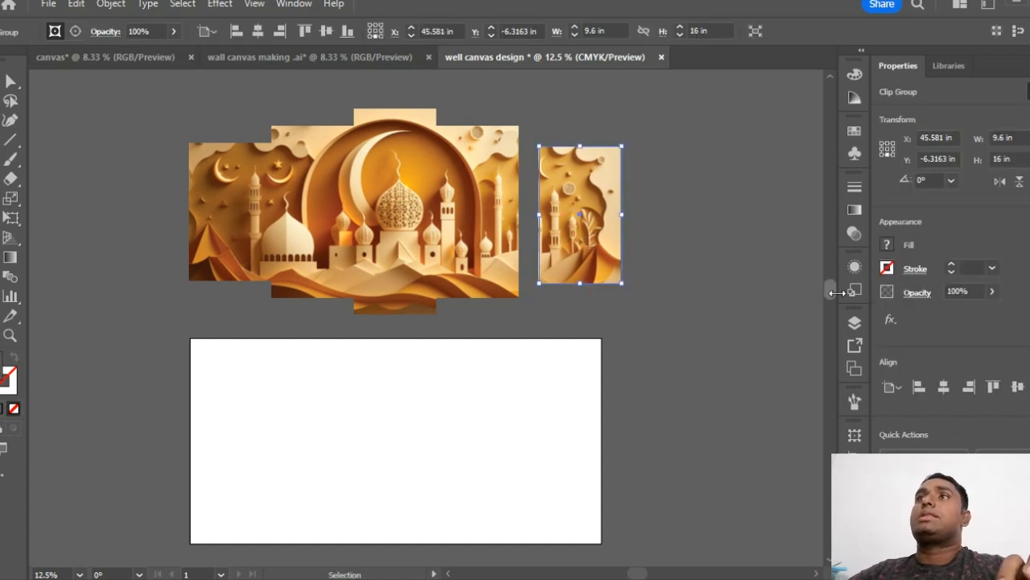
Distribute all five clipped panels evenly in the horizontal direction so equal gaps separate them, and clear the selection.
{"action": "left_click", "coordinate": [144, 116]}
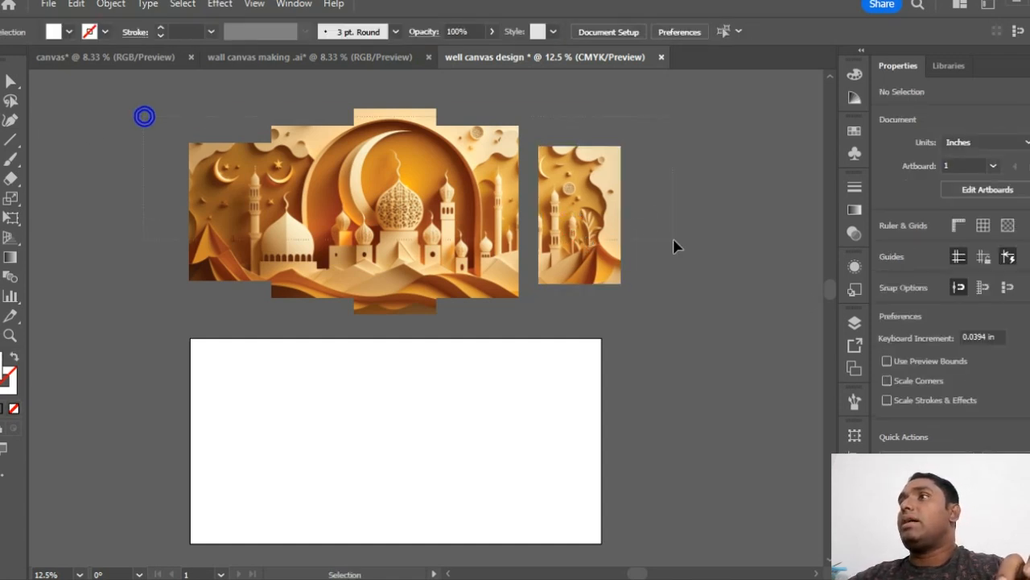
{"action": "key", "text": "ctrl+a"}
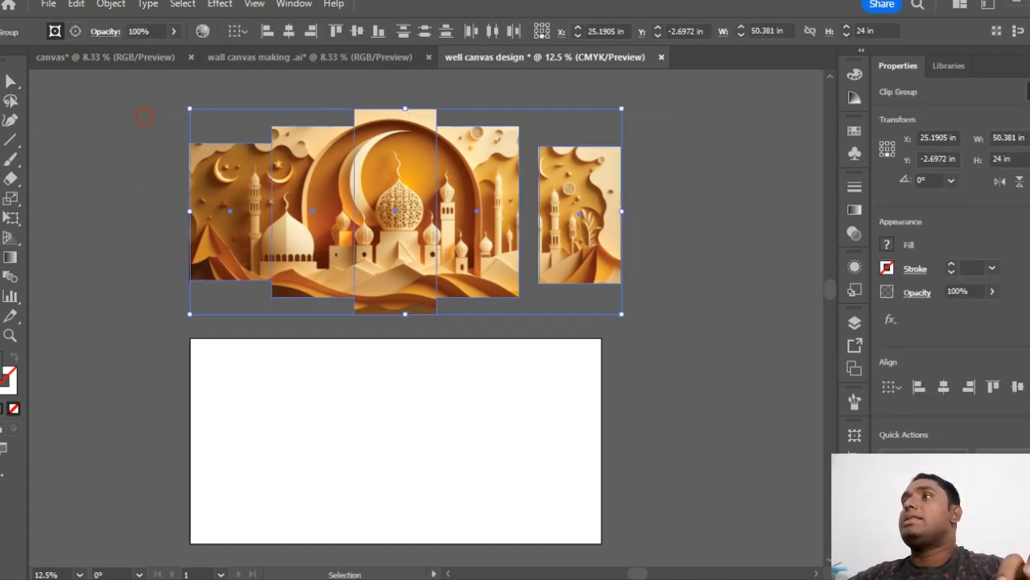
{"action": "left_click", "coordinate": [1028, 413]}
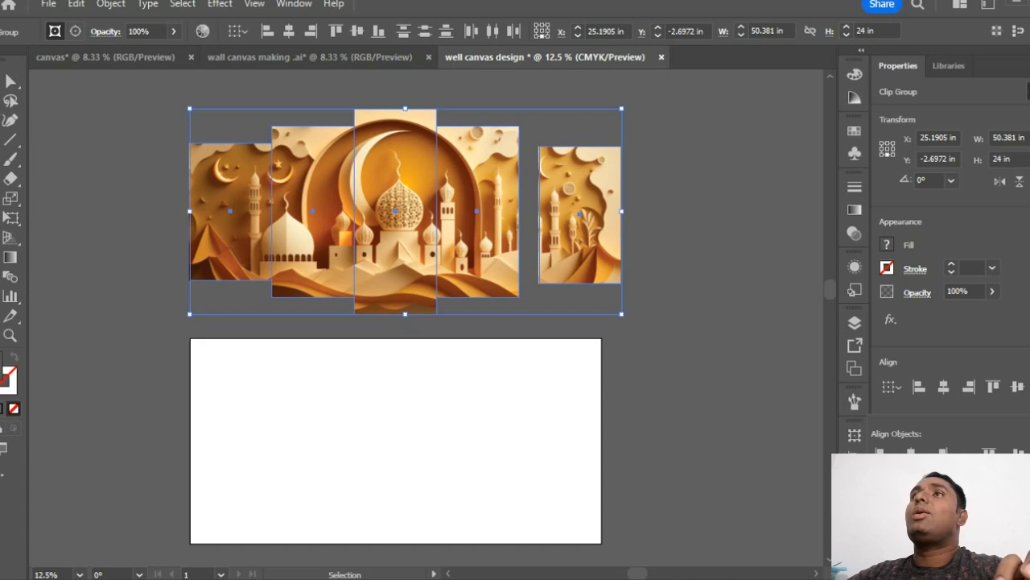
{"action": "left_click", "coordinate": [1020, 496]}
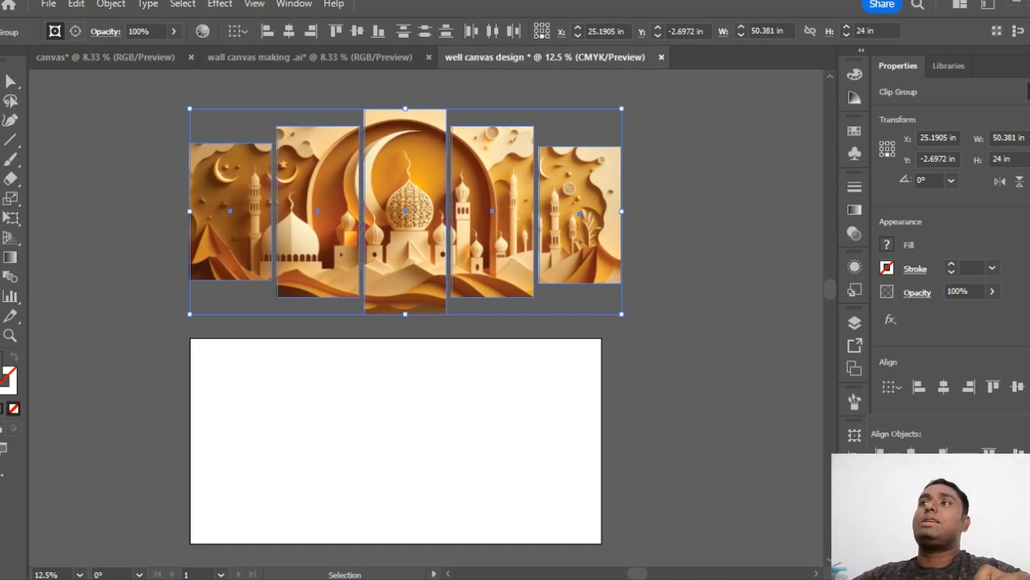
{"action": "left_click", "coordinate": [661, 351]}
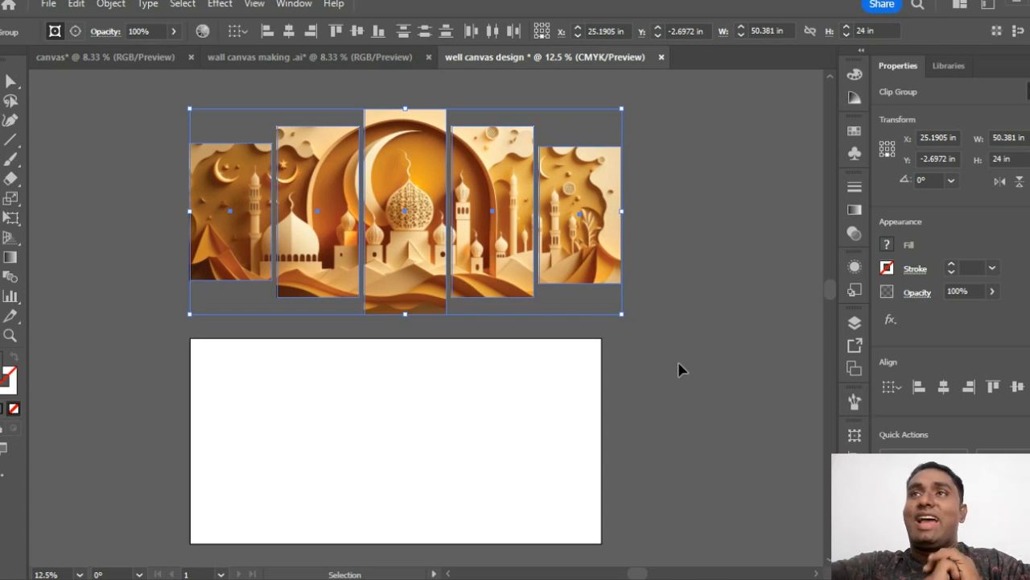
{"action": "left_click", "coordinate": [678, 364]}
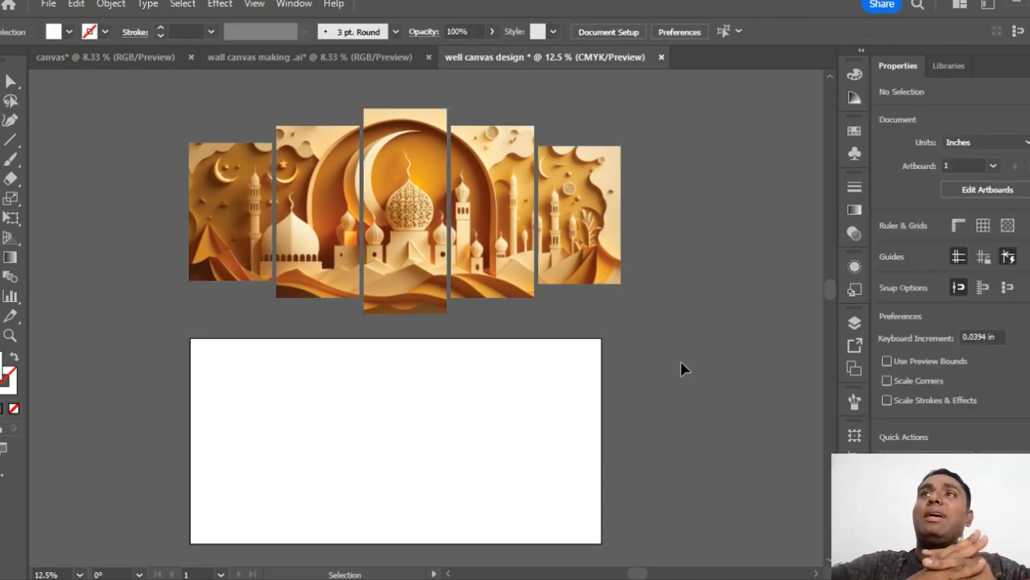